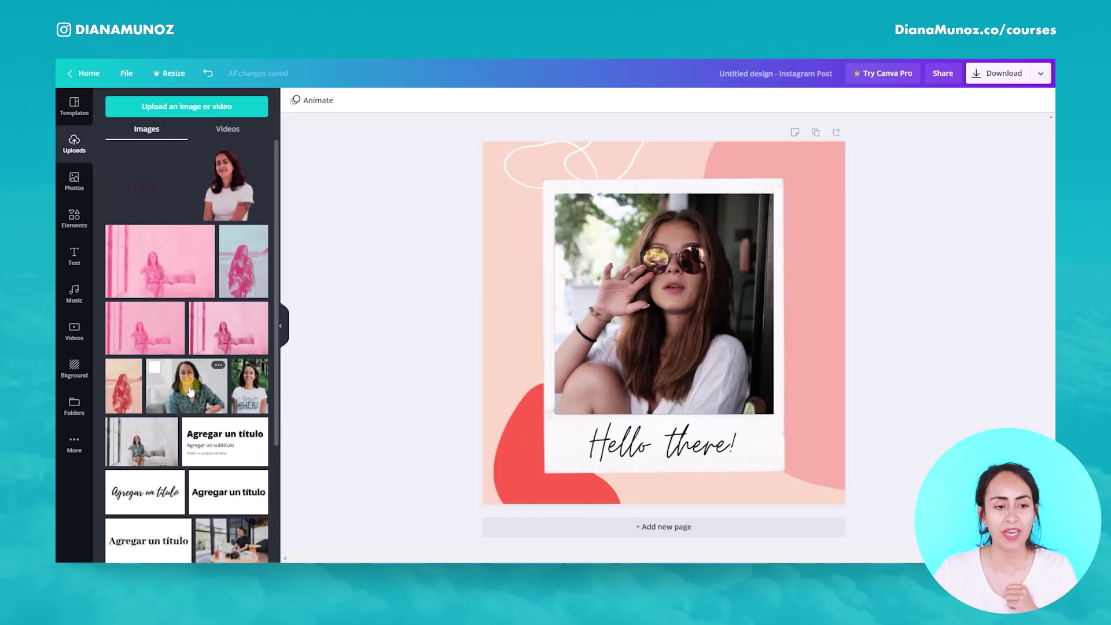
# Step: Add the uploaded portrait in the patterned green shirt and crop and size it to the polaroid's photo area, about 652 wide
pyautogui.click(190, 391)
pyautogui.click(280, 325)
pyautogui.moveTo(627, 250); pyautogui.dragTo(590, 281)
pyautogui.moveTo(574, 236); pyautogui.dragTo(574, 193)
pyautogui.moveTo(706, 300); pyautogui.dragTo(679, 301)
pyautogui.moveTo(433, 296); pyautogui.dragTo(462, 295)
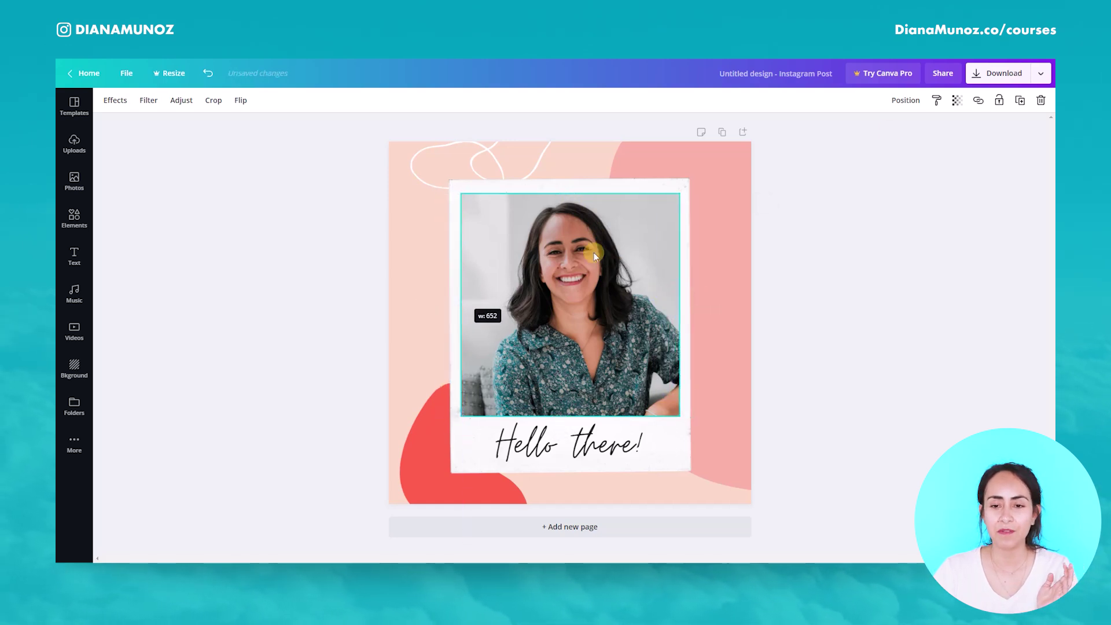
# Step: Send the new portrait backward and delete the original sunglasses photo from the polaroid
pyautogui.click(904, 100)
pyautogui.click(885, 131)
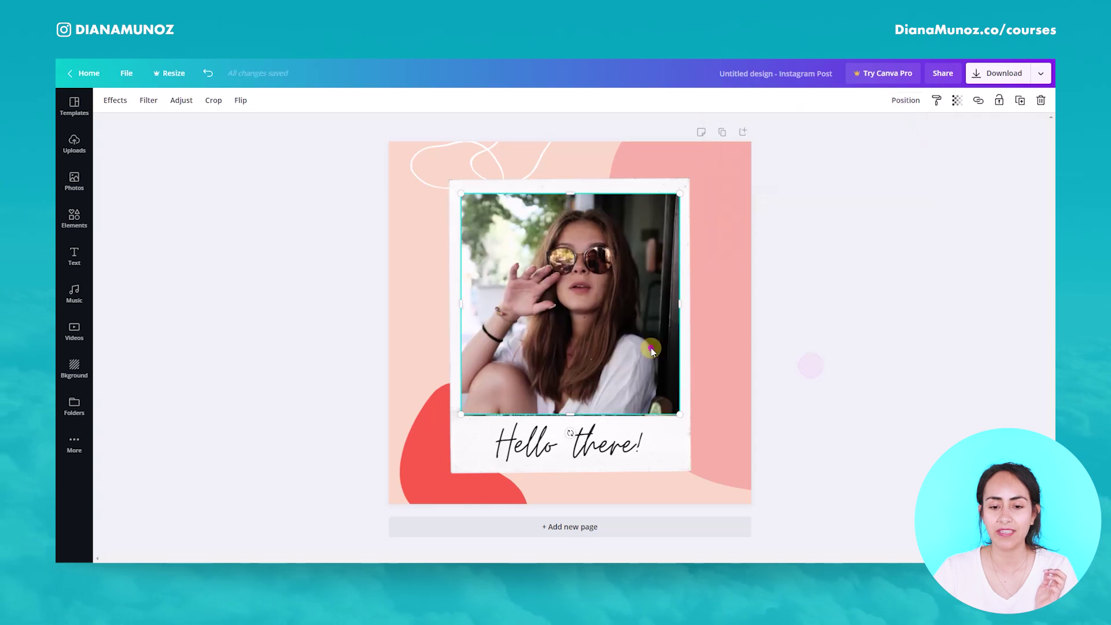
pyautogui.click(1040, 100)
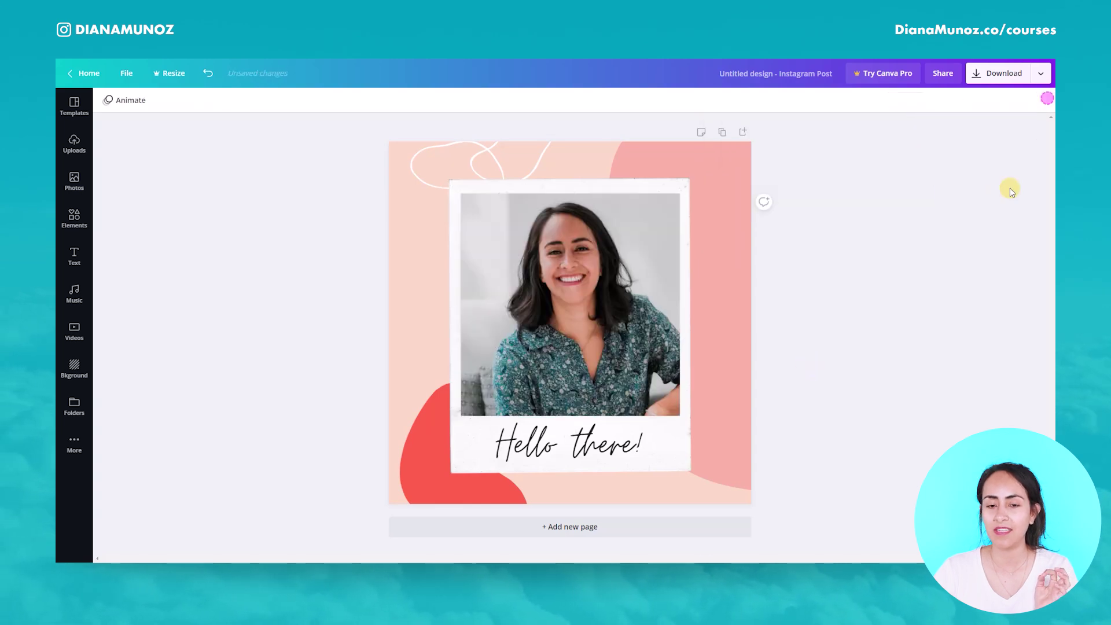
# Step: Reposition the portrait inside its crop, shifting the image slightly to the left
pyautogui.doubleClick(577, 299)
pyautogui.moveTo(577, 302); pyautogui.dragTo(547, 299)
pyautogui.click(123, 100)
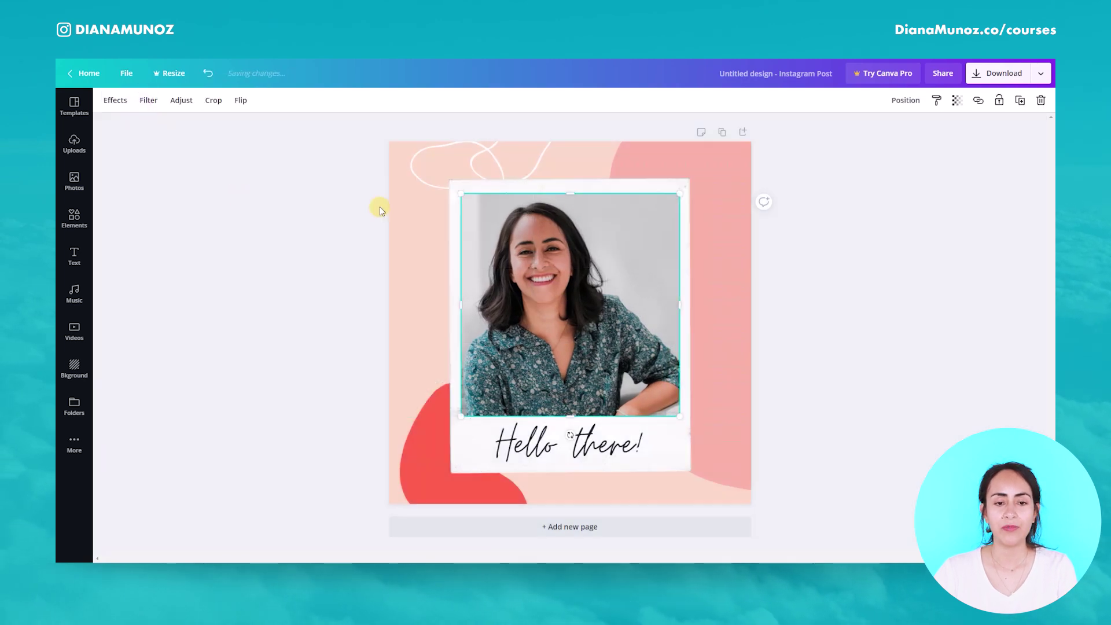
# Step: Set the page background to the terracotta brown from the portrait's photo colors
pyautogui.click(440, 408)
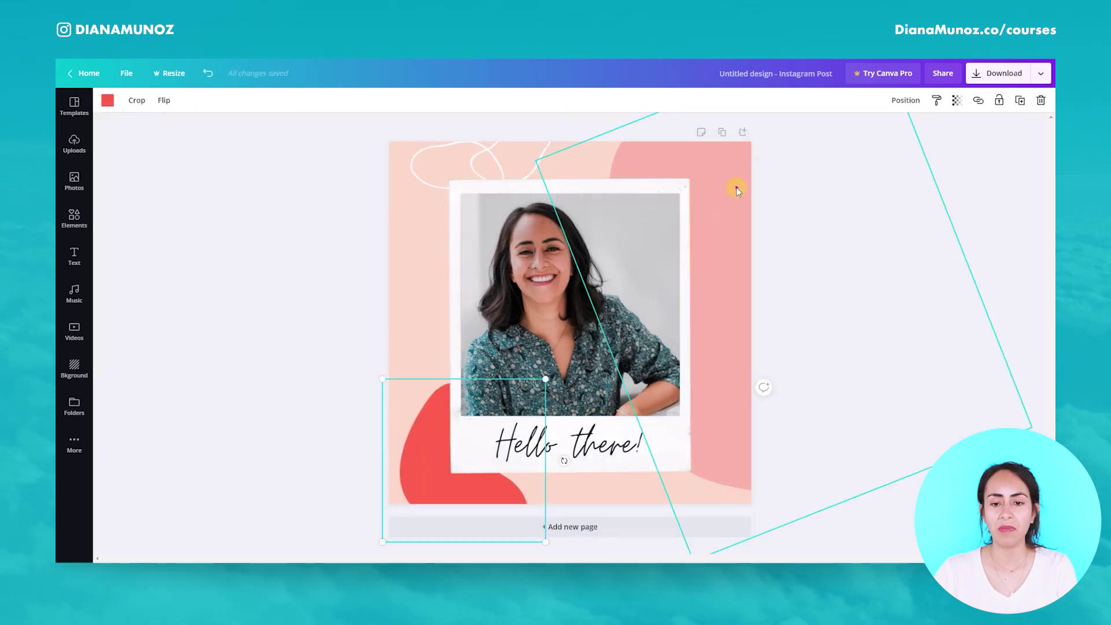
pyautogui.click(418, 279)
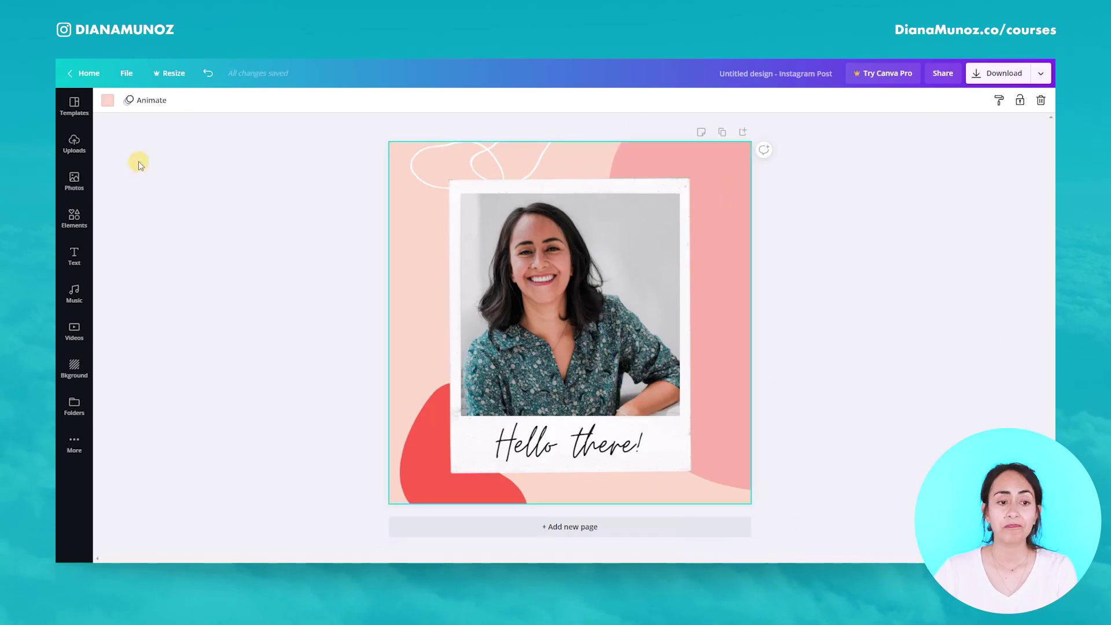
pyautogui.click(105, 103)
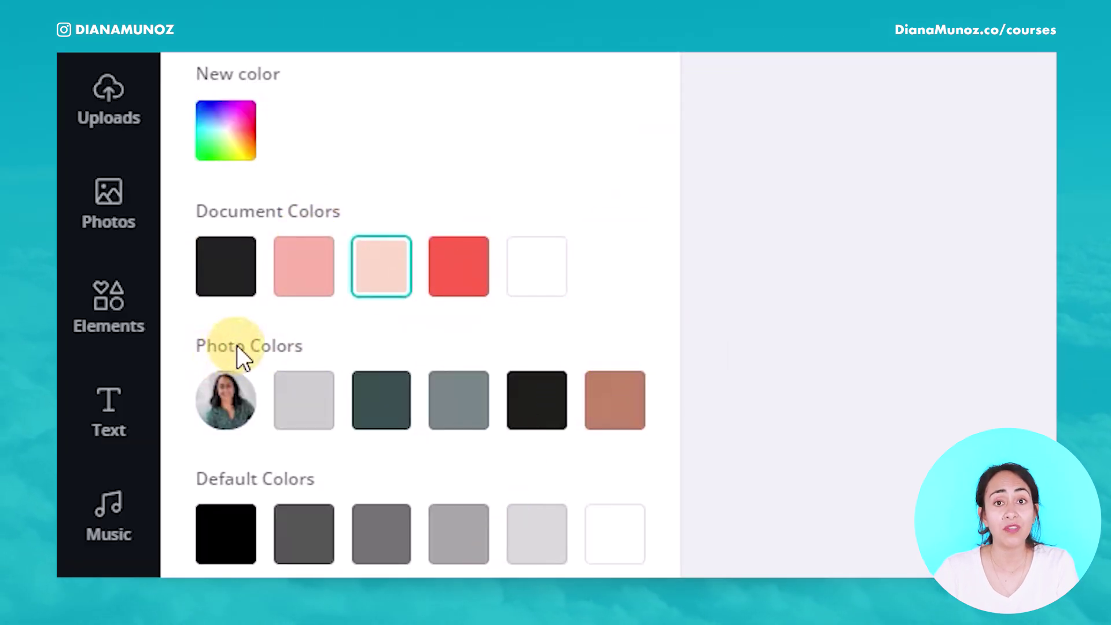
pyautogui.click(394, 398)
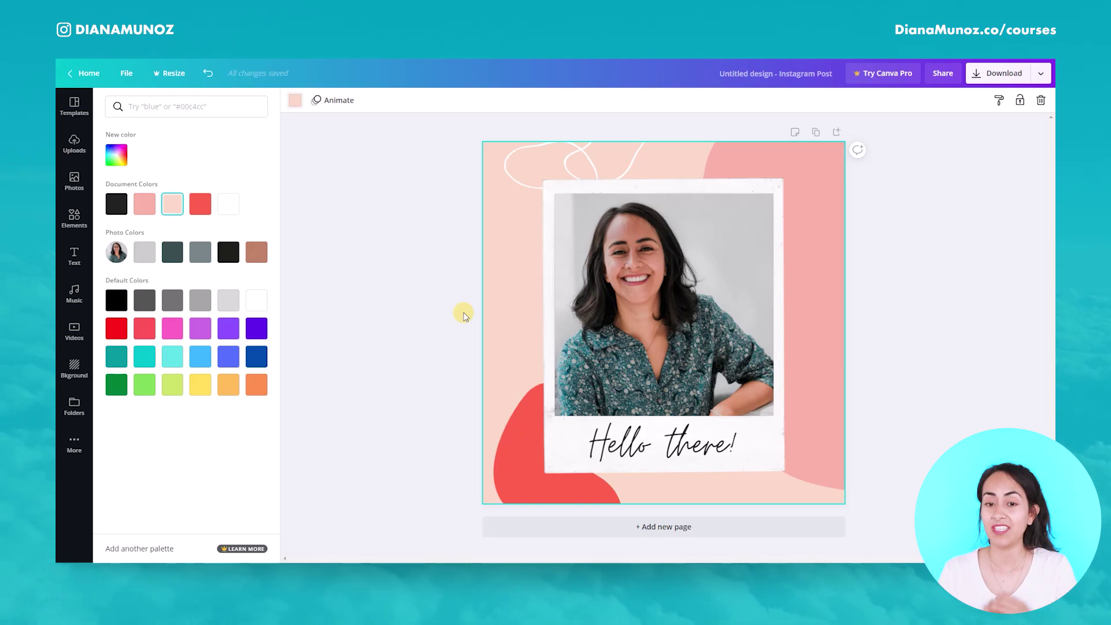
pyautogui.click(536, 288)
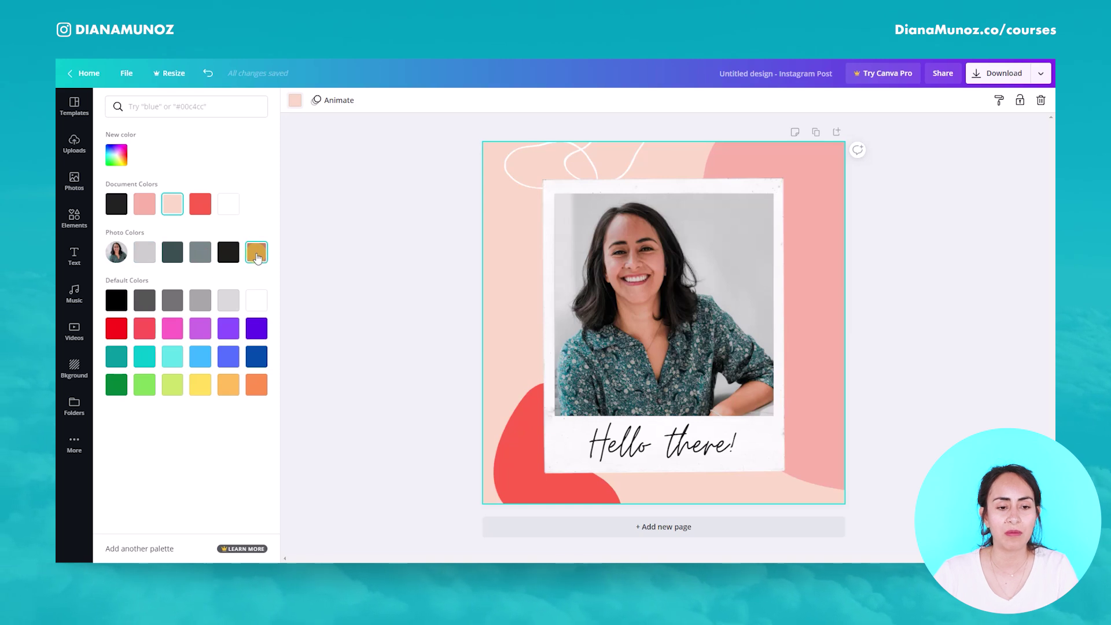
pyautogui.click(257, 256)
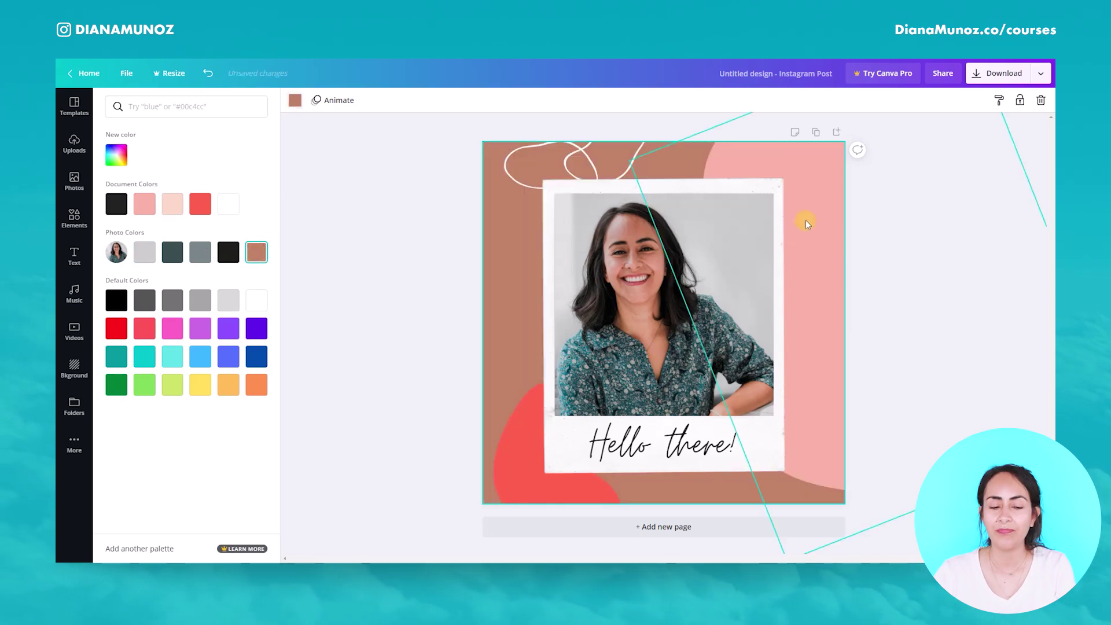
# Step: Recolor the large right-hand shape near-black and the lower-left shape dark green, using the portrait's photo colors
pyautogui.click(808, 225)
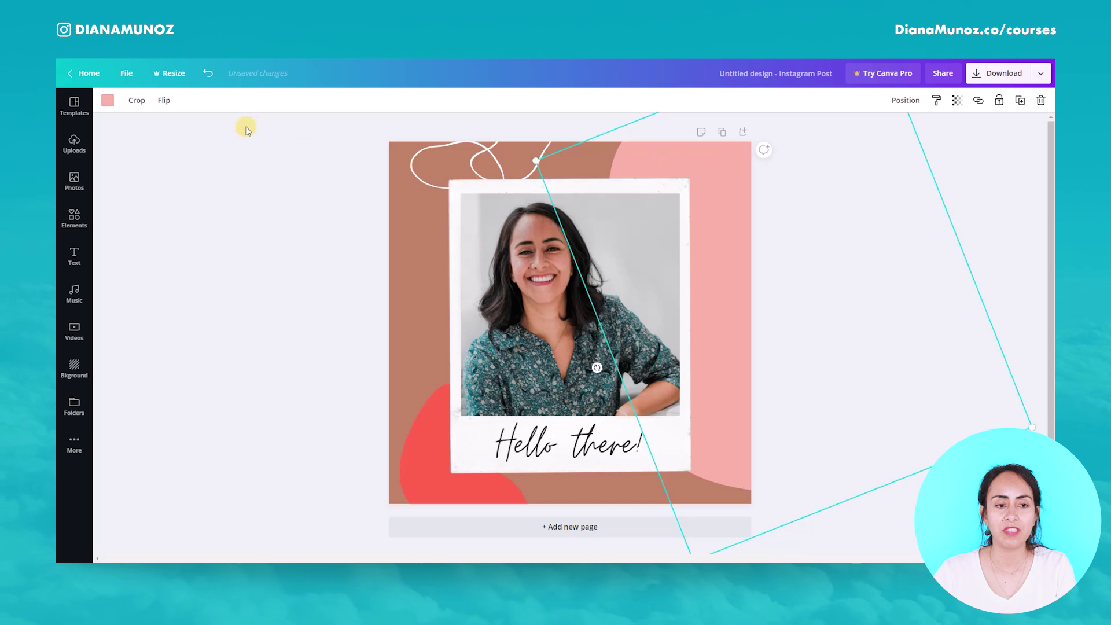
pyautogui.click(108, 100)
pyautogui.click(256, 252)
pyautogui.click(227, 252)
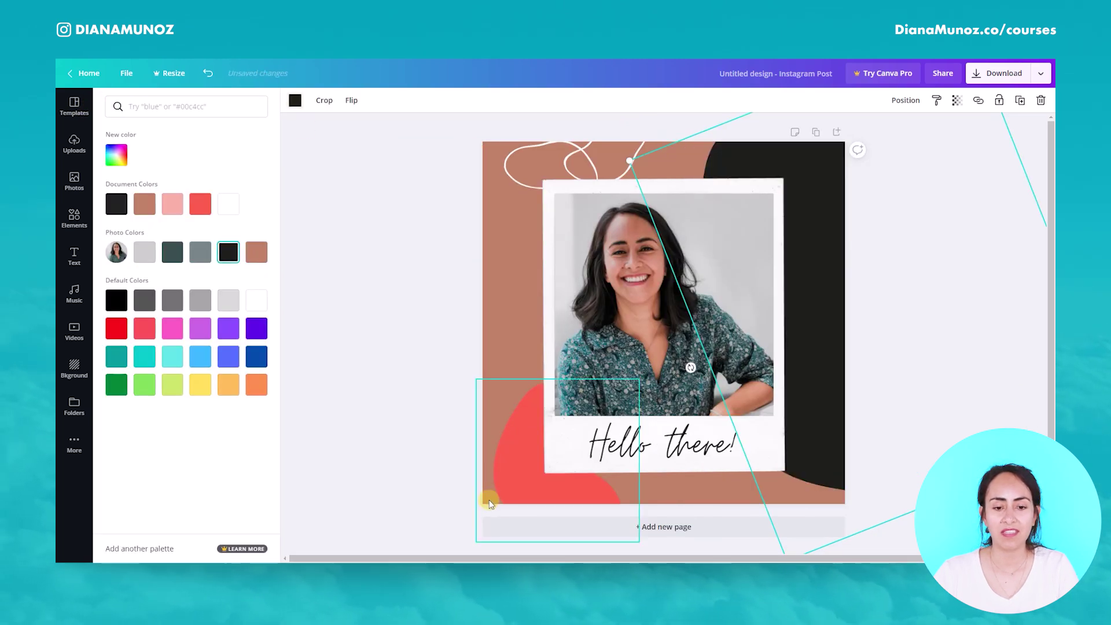
pyautogui.click(489, 503)
pyautogui.click(172, 252)
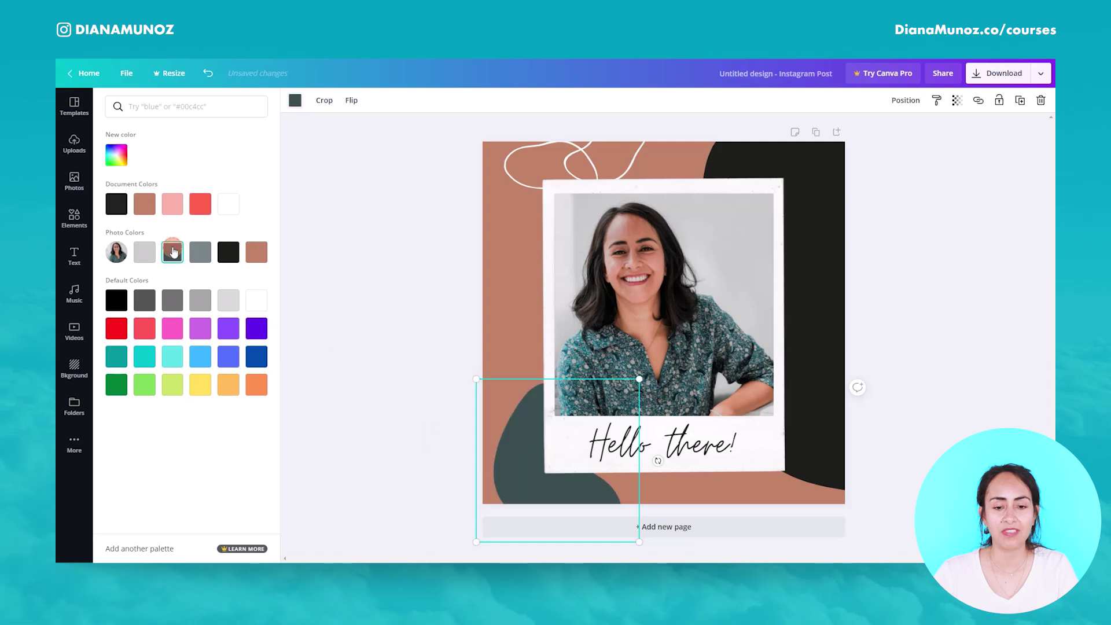
# Step: Try near-black on the left looped line above the polaroid, and settle on the light grey photo color for it
pyautogui.click(539, 177)
pyautogui.click(228, 251)
pyautogui.click(631, 145)
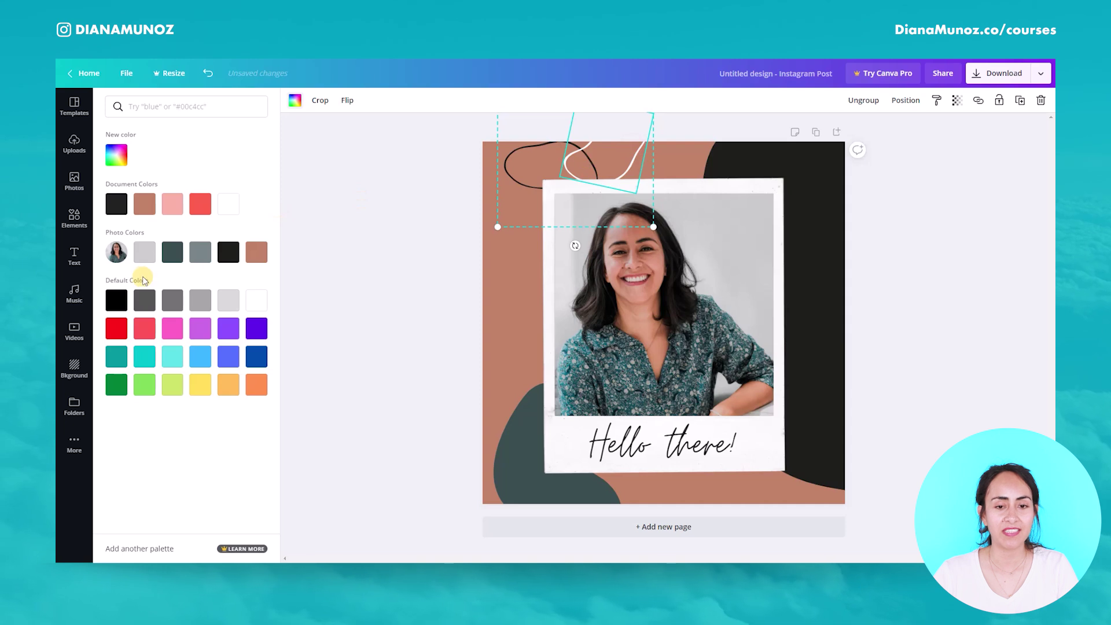
pyautogui.click(531, 167)
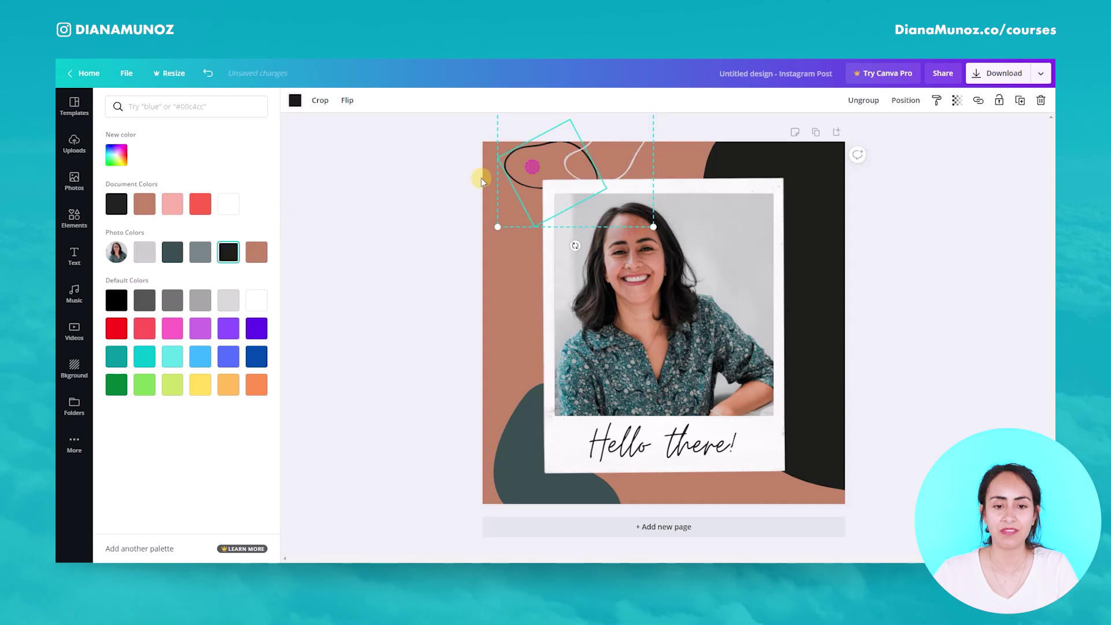
pyautogui.click(145, 252)
pyautogui.click(437, 358)
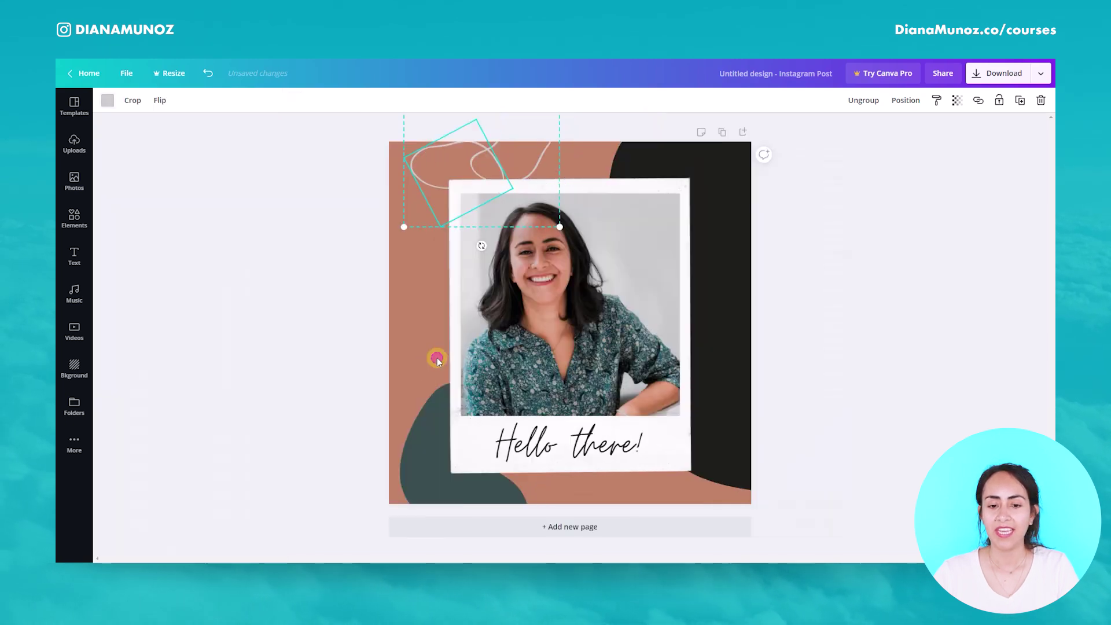
pyautogui.click(828, 344)
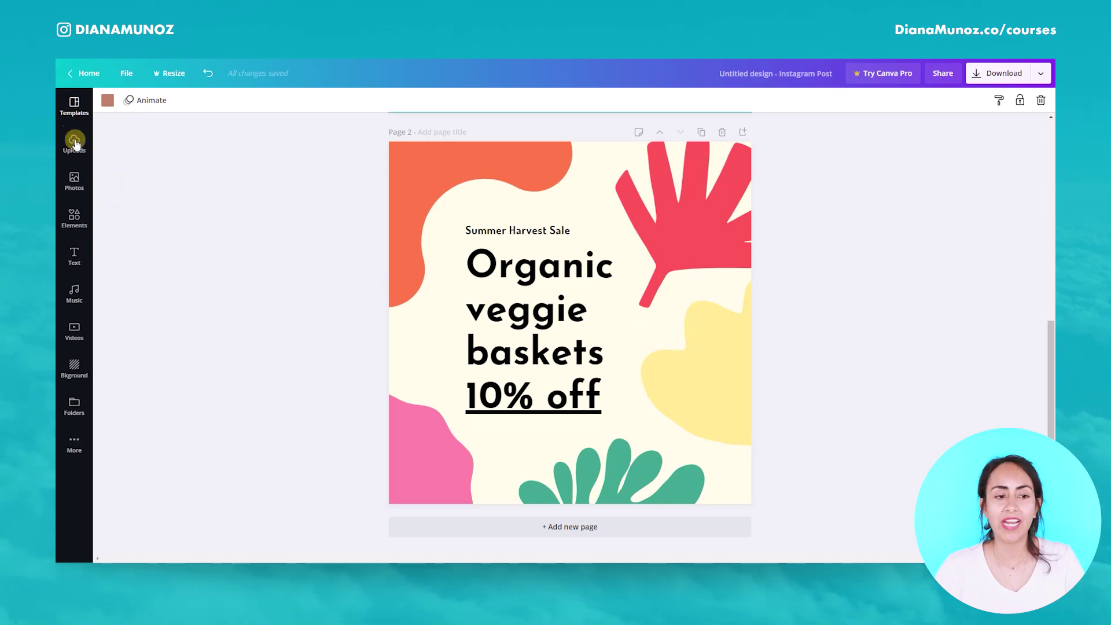
# Step: Open the Styles library and examine the combined styles and the available color palettes
pyautogui.click(73, 444)
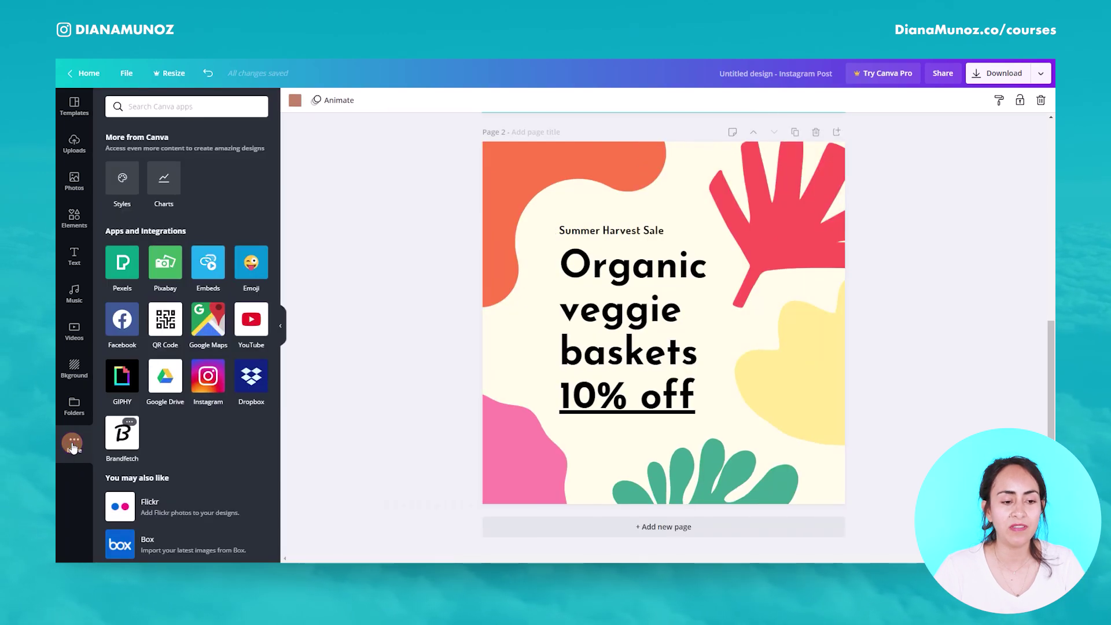
pyautogui.click(123, 184)
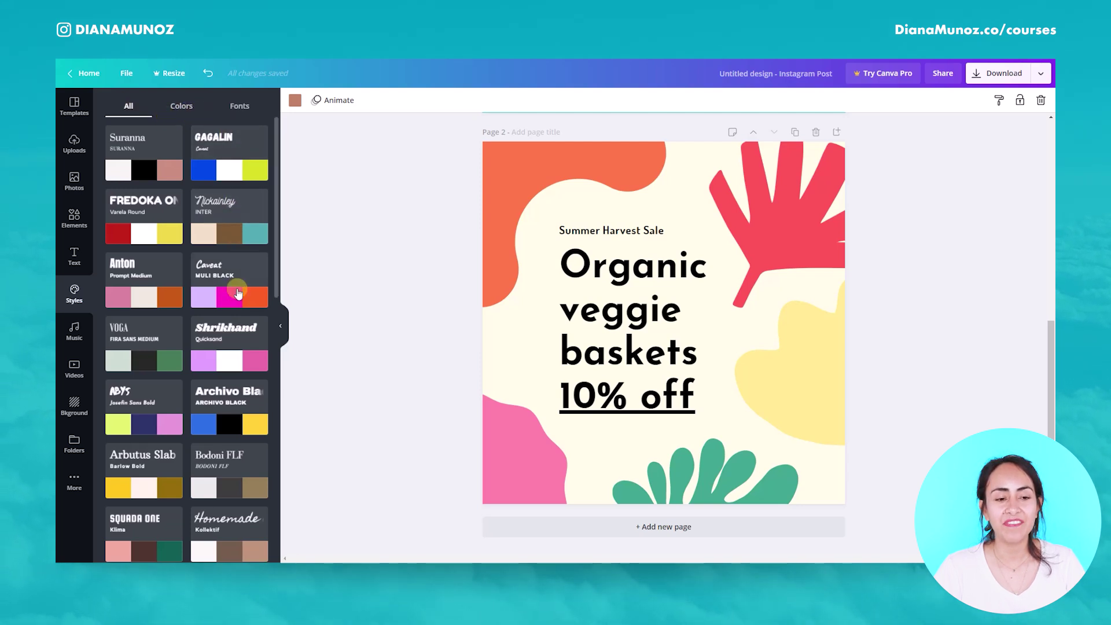
pyautogui.scroll(-3, 254, 463)
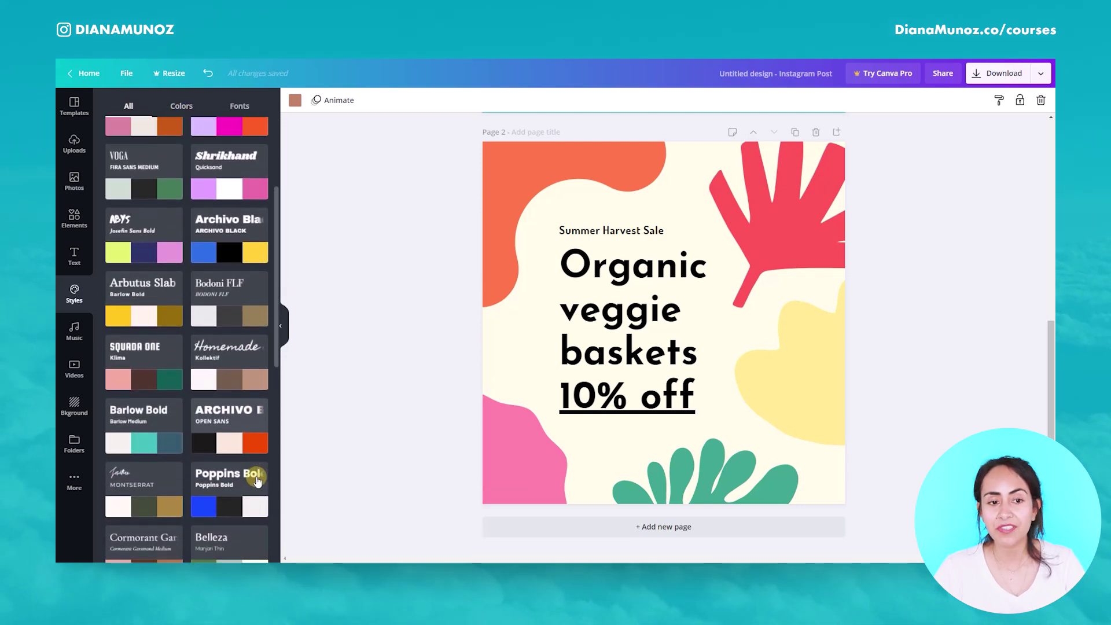
pyautogui.scroll(3, 257, 480)
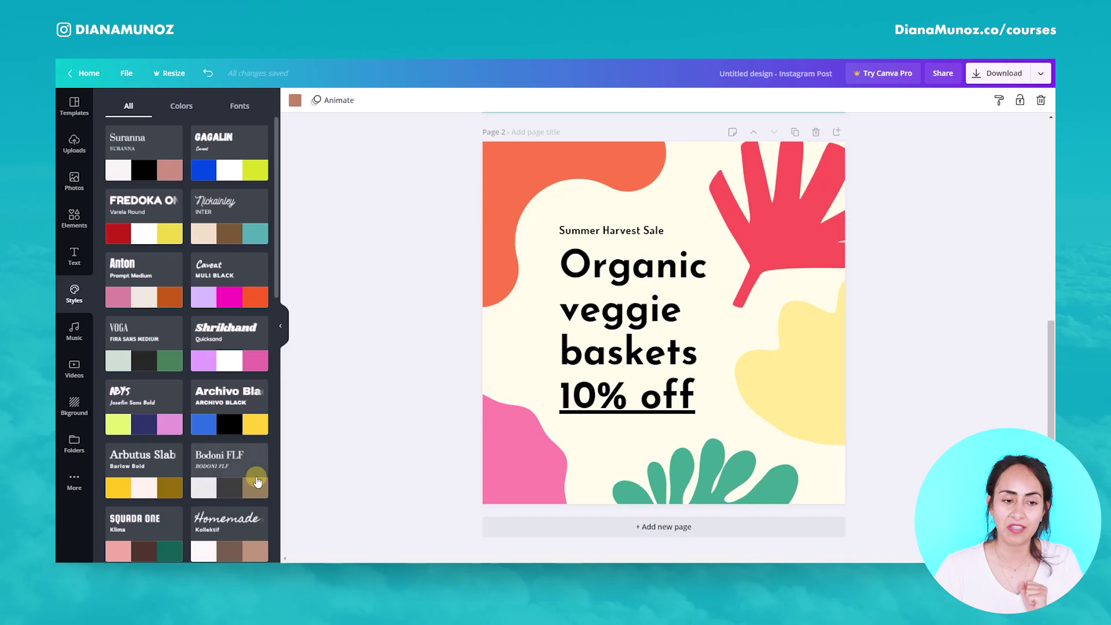
pyautogui.click(183, 107)
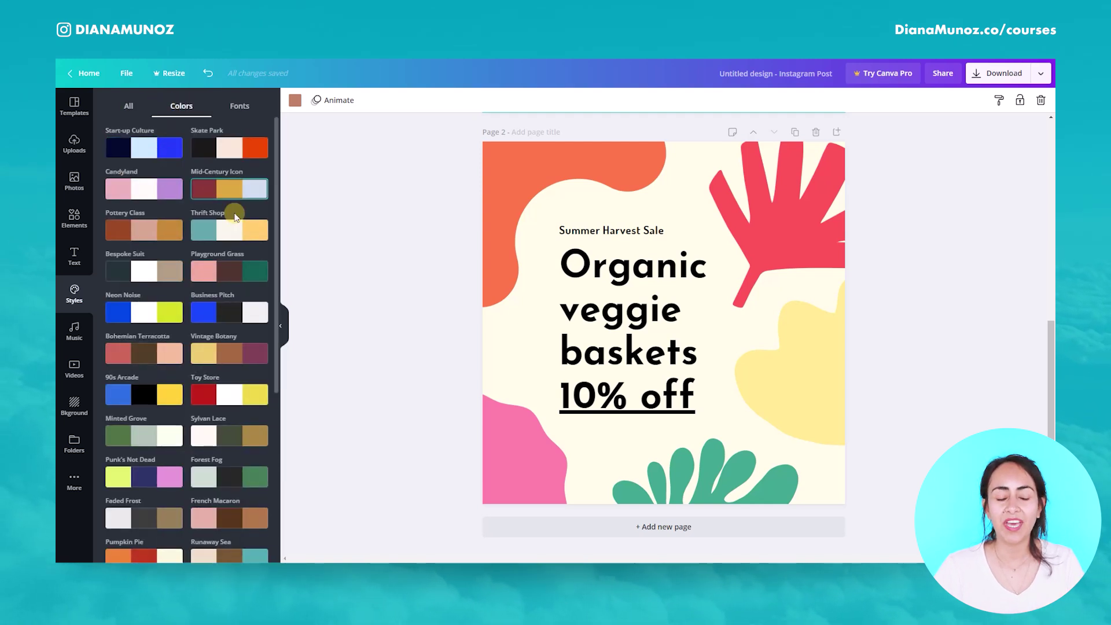
pyautogui.scroll(-5, 251, 398)
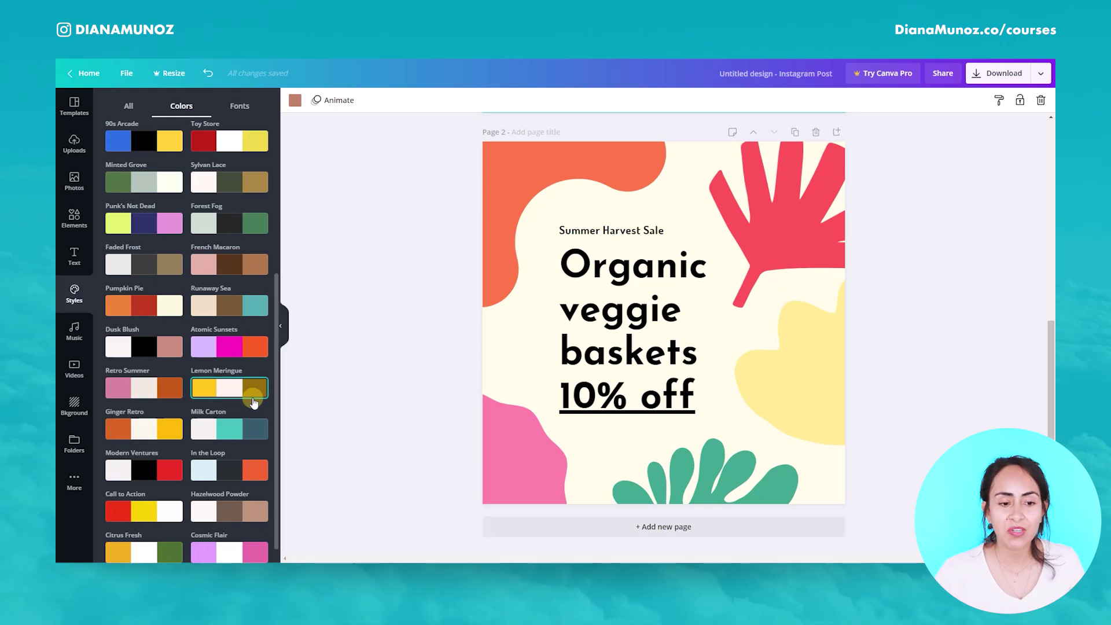
# Step: Try the Atomic Sunsets palette on page 2, followed by several shuffles of the Lemon Meringue palette
pyautogui.click(221, 345)
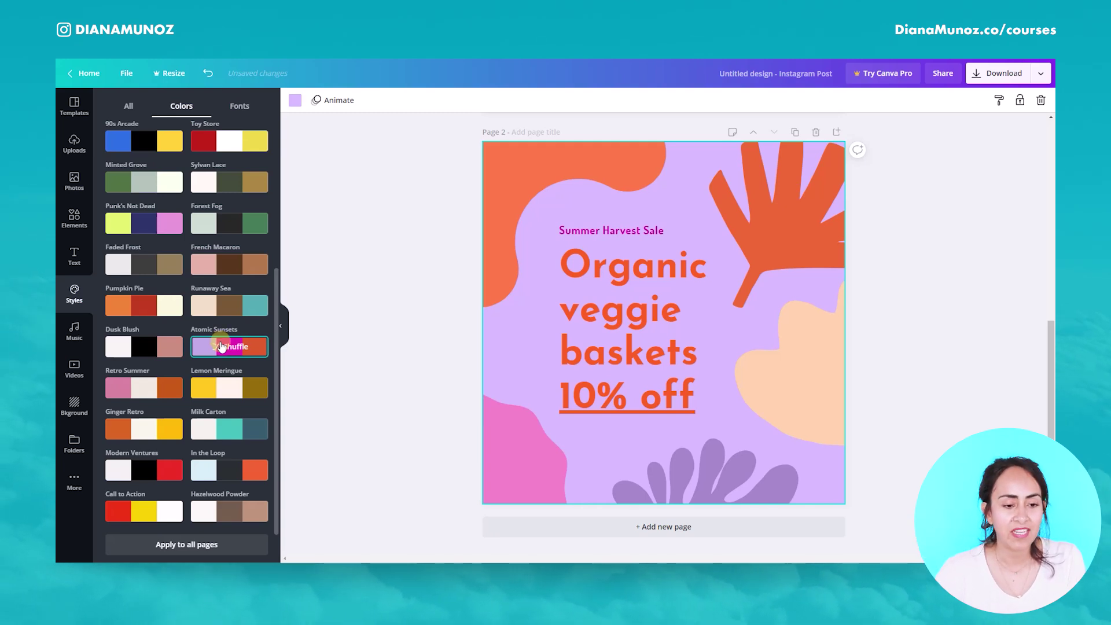
pyautogui.click(236, 391)
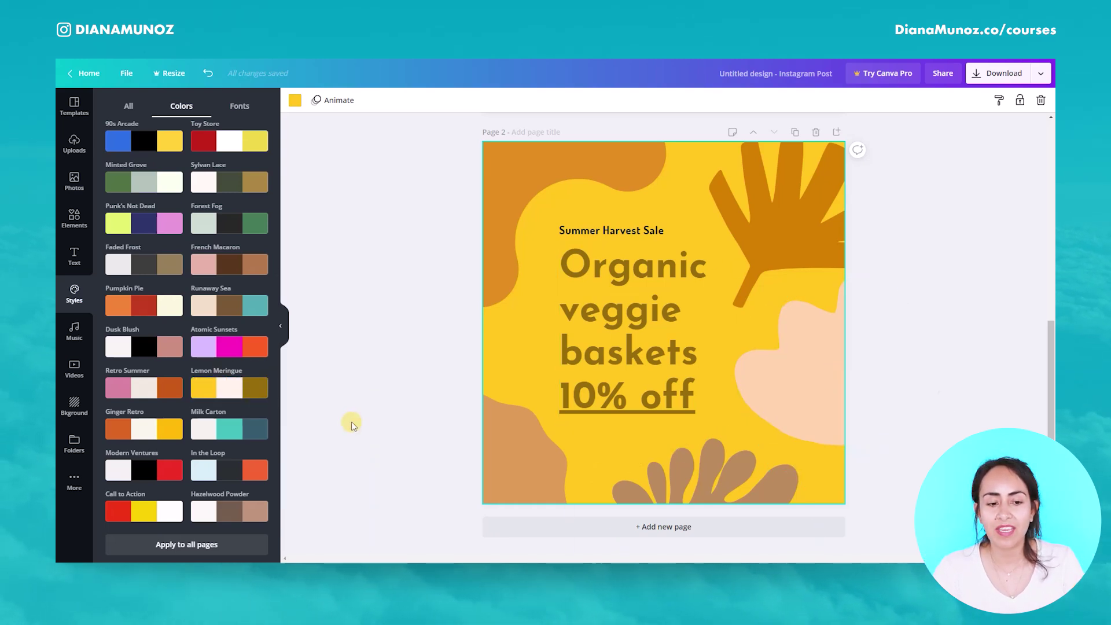
pyautogui.click(239, 391)
pyautogui.click(239, 392)
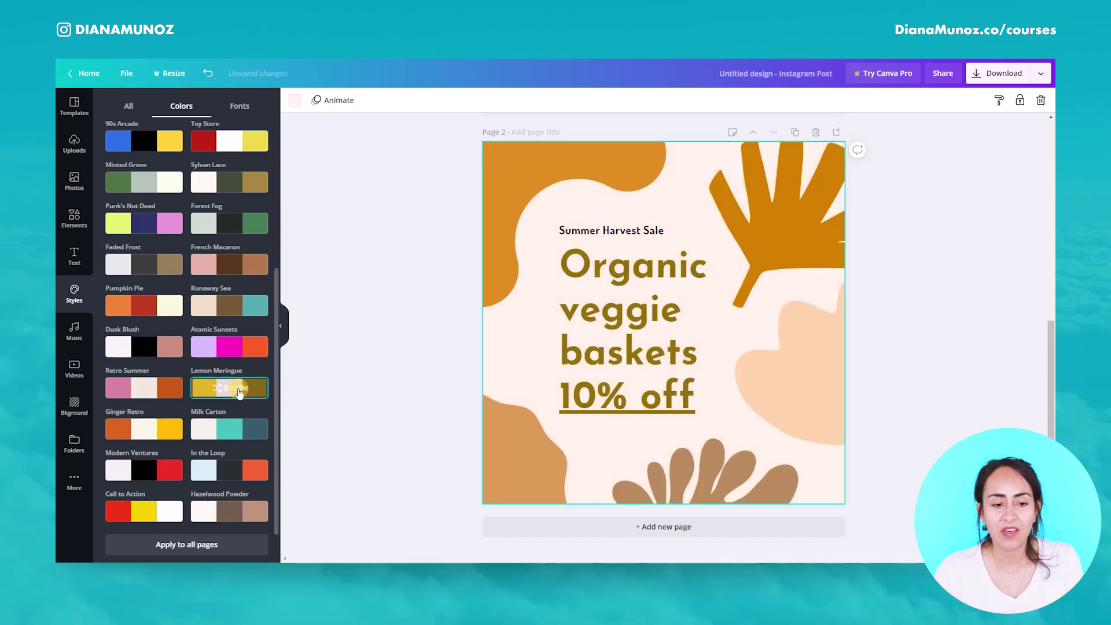
pyautogui.click(239, 392)
pyautogui.click(239, 391)
pyautogui.click(239, 391)
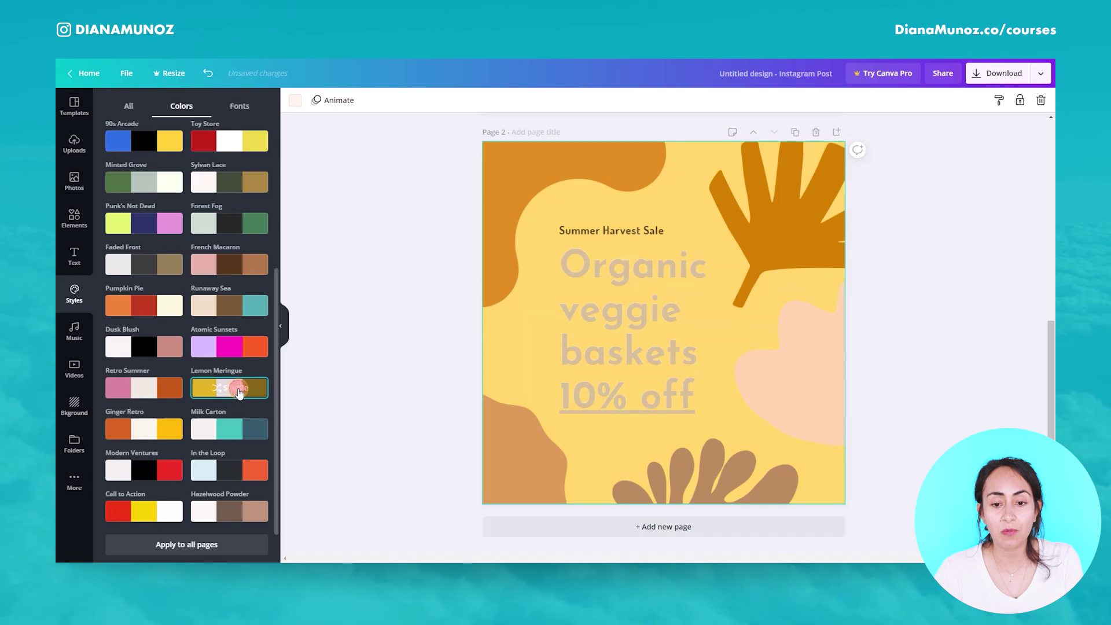
# Step: Apply the Punk's Not Dead palette to page 2 and shuffle its colors several times
pyautogui.click(144, 223)
pyautogui.click(144, 222)
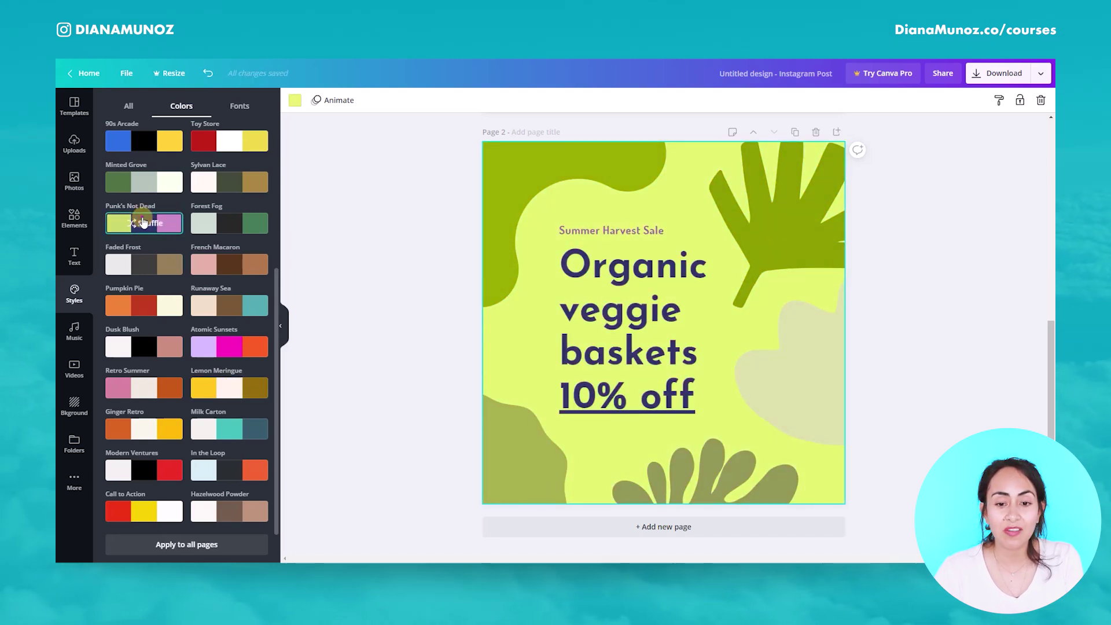
pyautogui.click(143, 223)
pyautogui.click(143, 223)
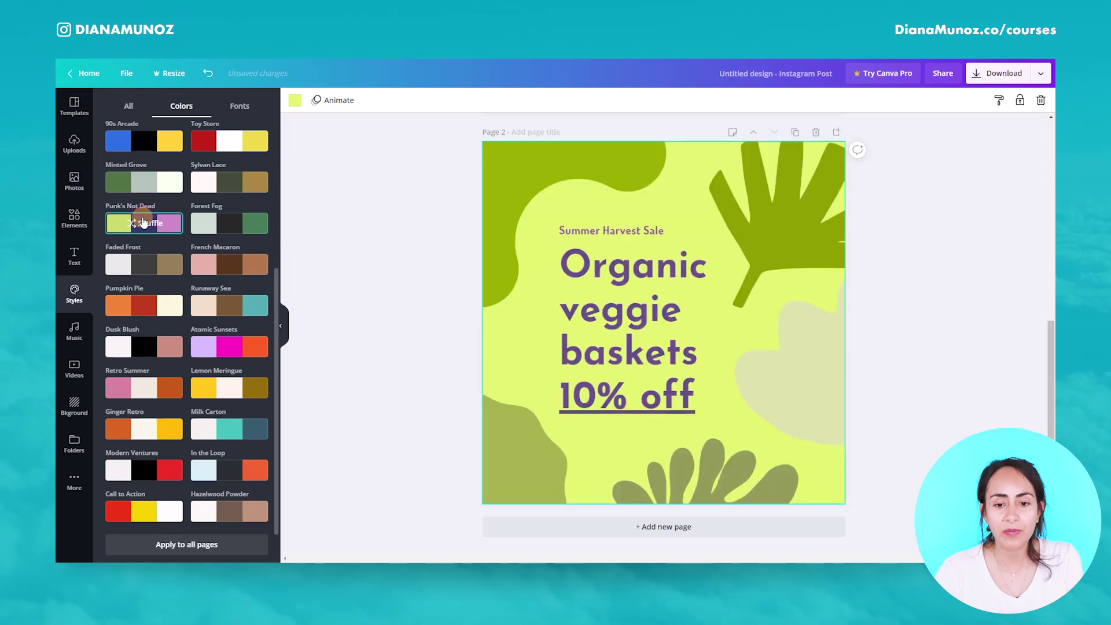
# Step: Apply the Neon Noise palette to page 2, with a blue background and white heading
pyautogui.scroll(3, 143, 222)
pyautogui.click(167, 265)
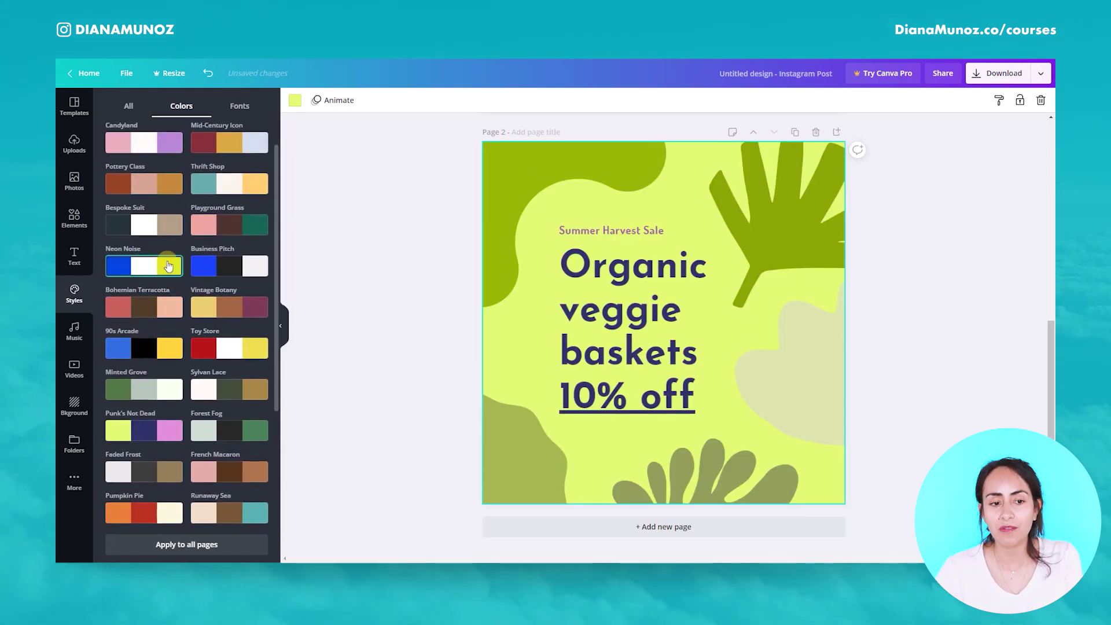
pyautogui.click(167, 265)
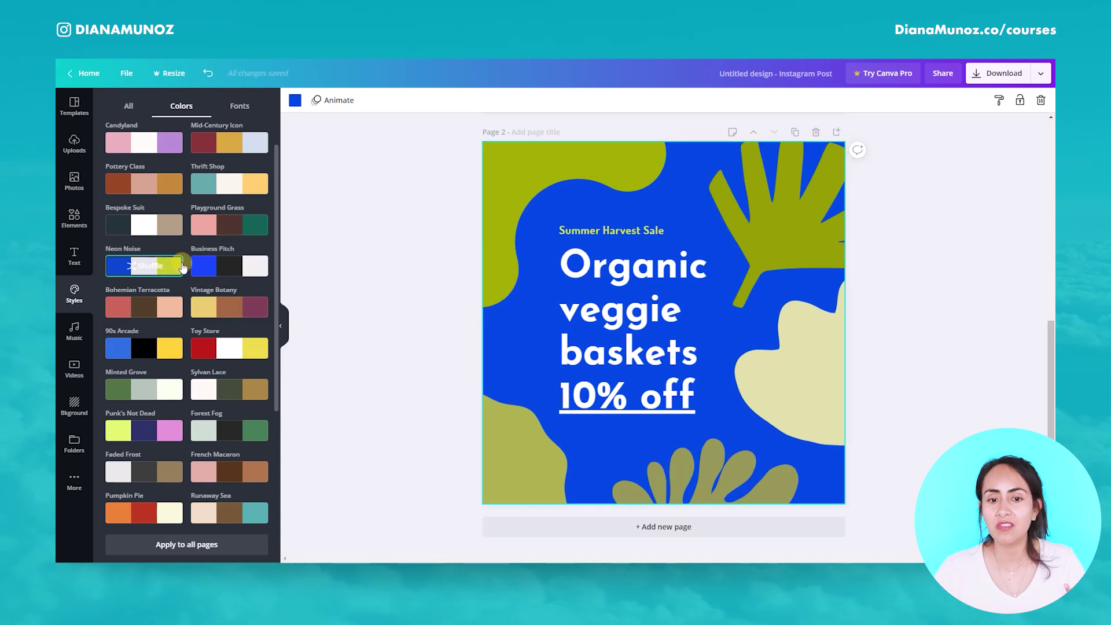
pyautogui.click(573, 164)
pyautogui.click(823, 372)
pyautogui.click(668, 509)
pyautogui.click(585, 485)
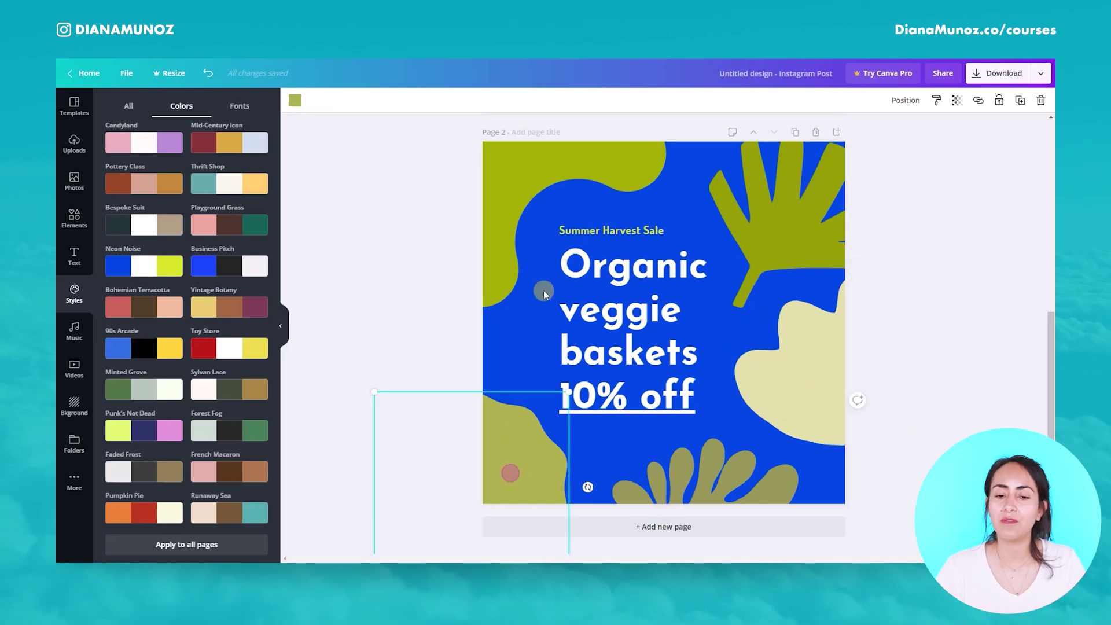
# Step: Apply the Thrift Shop palette to page 2 and shuffle it to a cream background with a yellow heading
pyautogui.scroll(2, 239, 249)
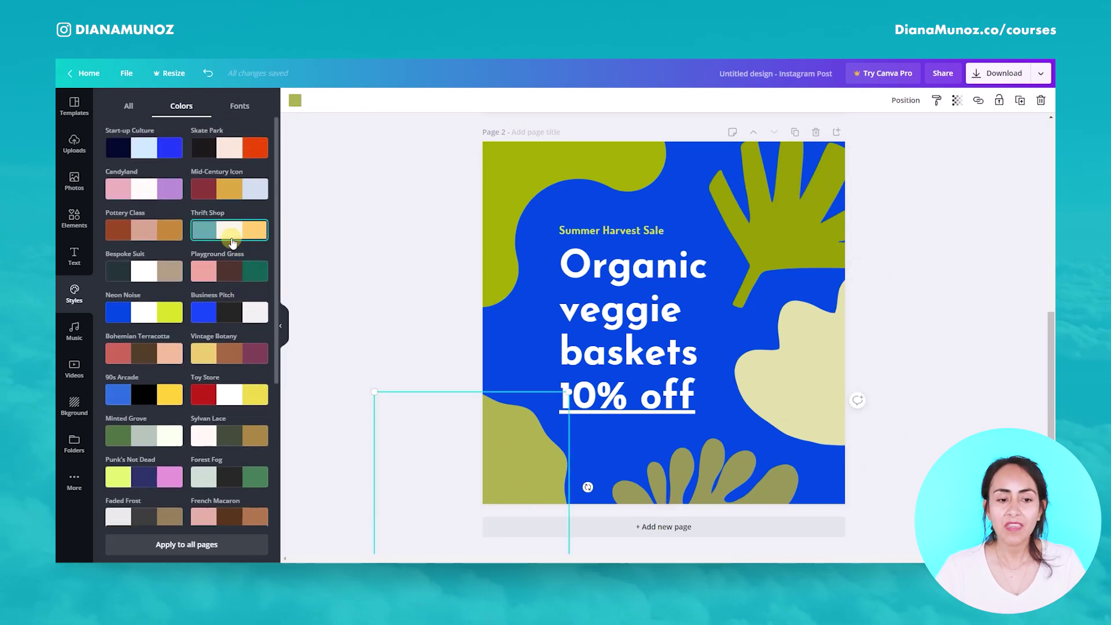
pyautogui.click(231, 238)
pyautogui.click(231, 241)
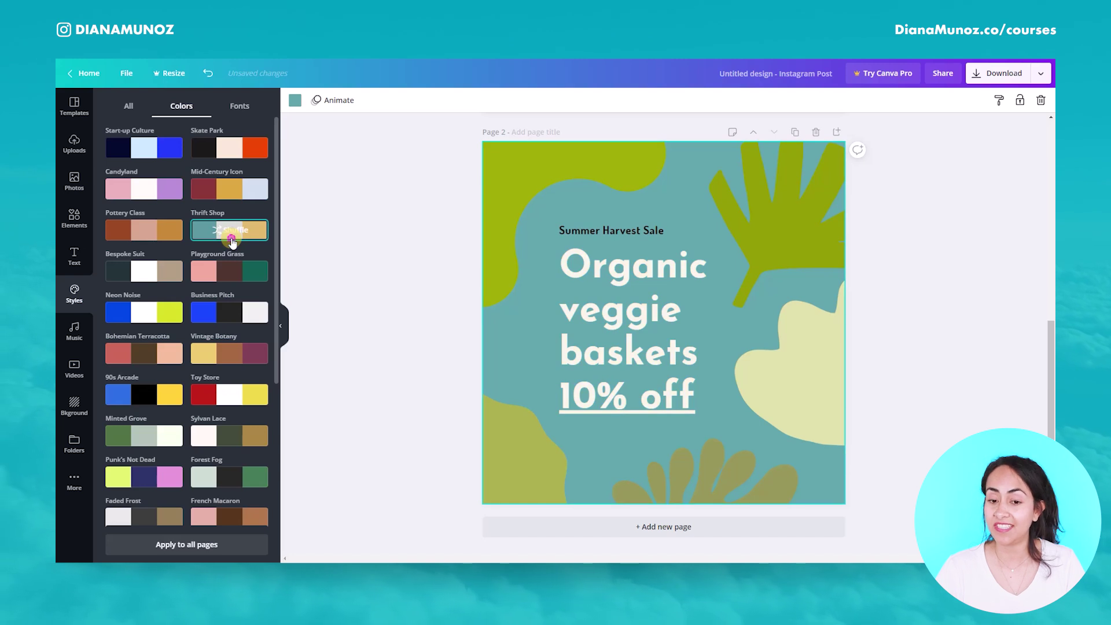
pyautogui.click(231, 241)
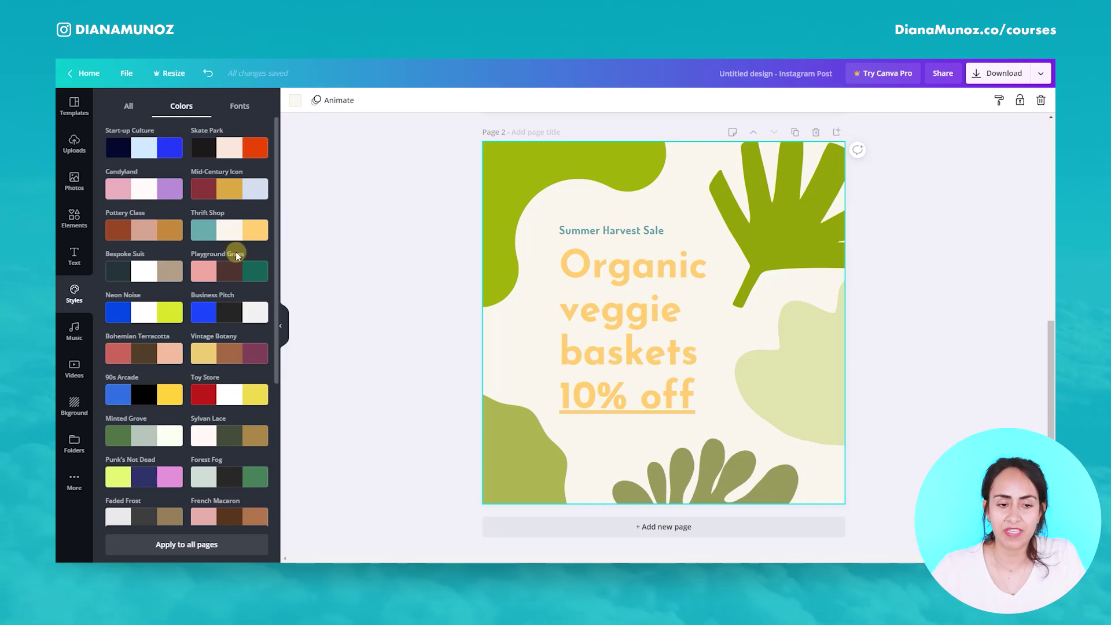
# Step: Try the Cardo, HK Grotesk Bold, Quattrocento and Squada One font pairings on page 2
pyautogui.click(243, 105)
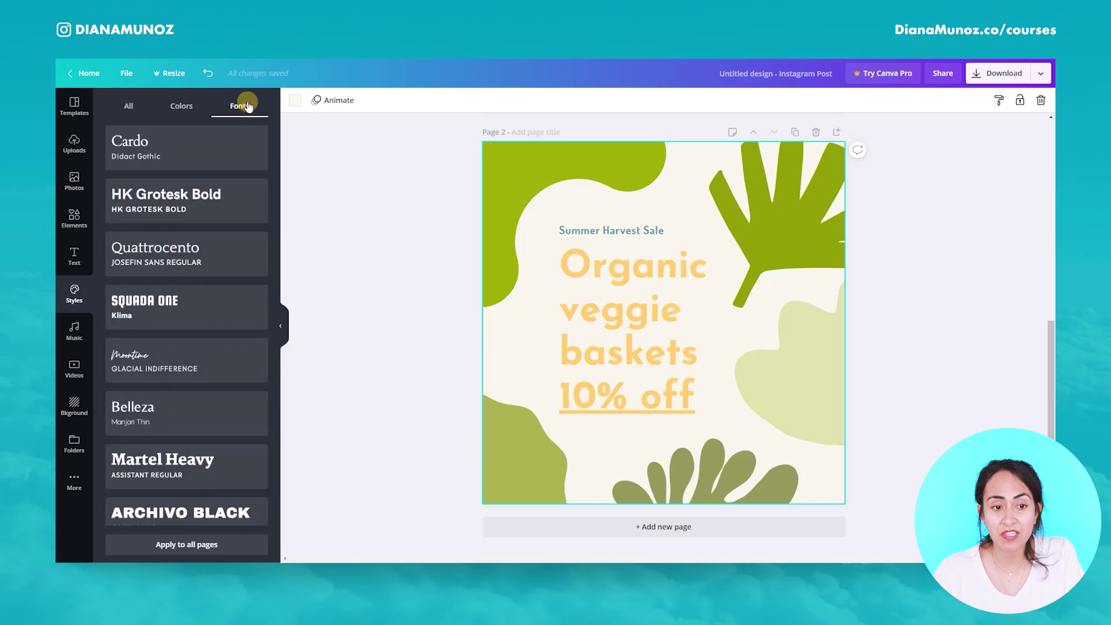
pyautogui.click(132, 106)
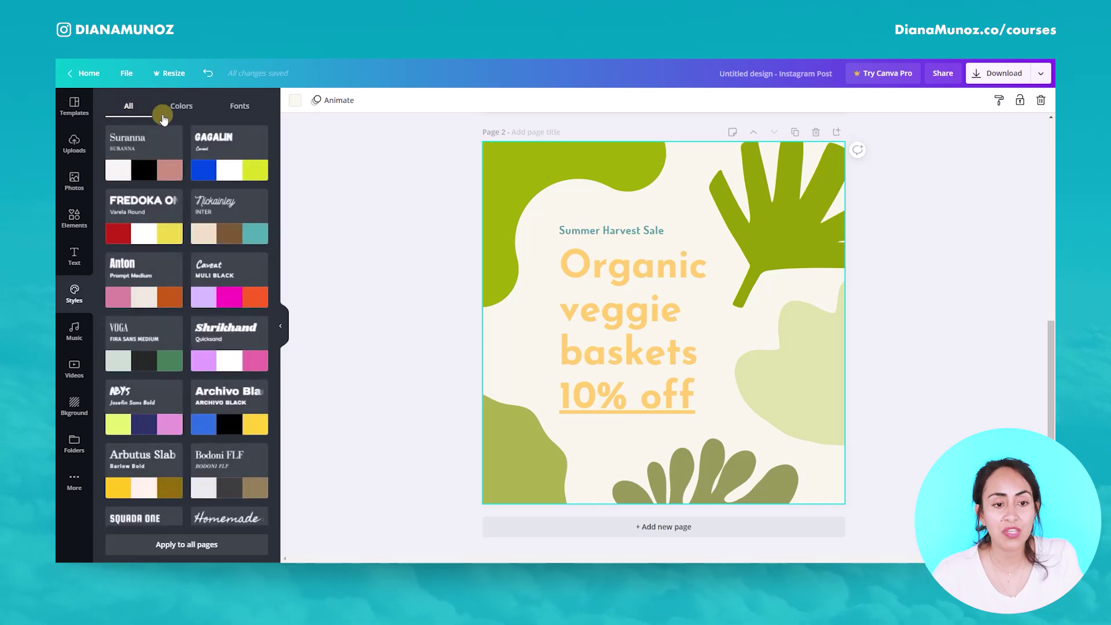
pyautogui.click(239, 105)
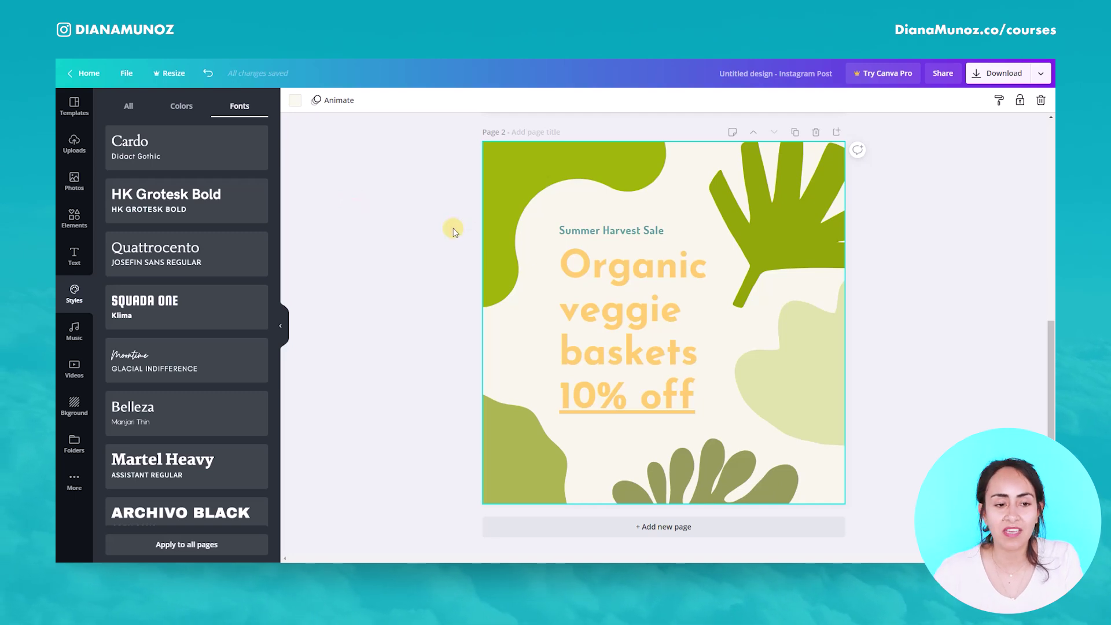
pyautogui.click(211, 152)
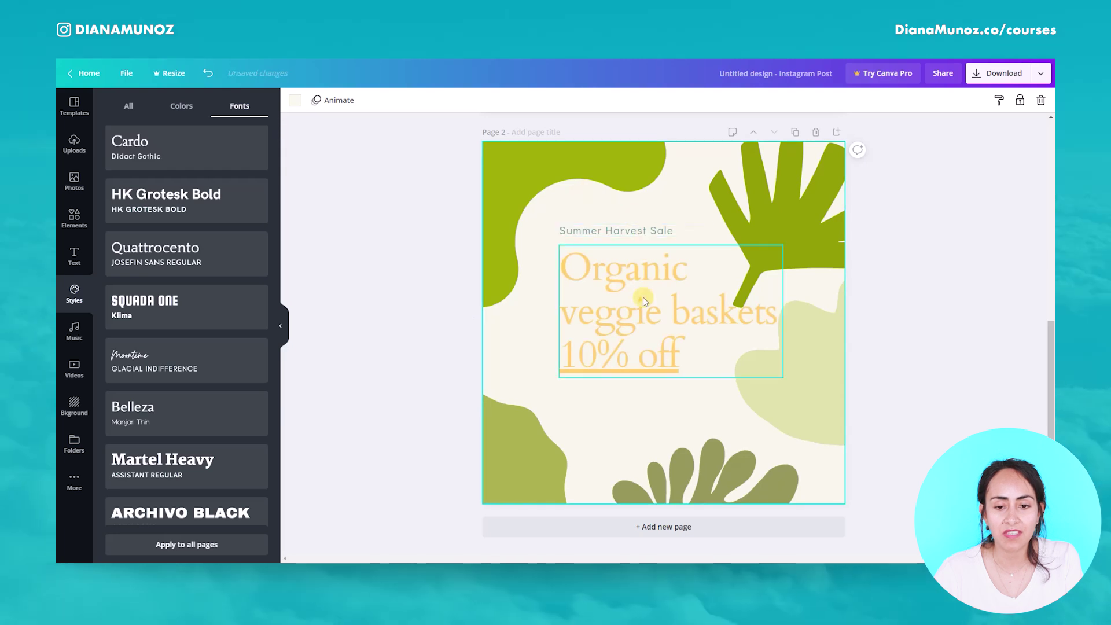
pyautogui.click(196, 212)
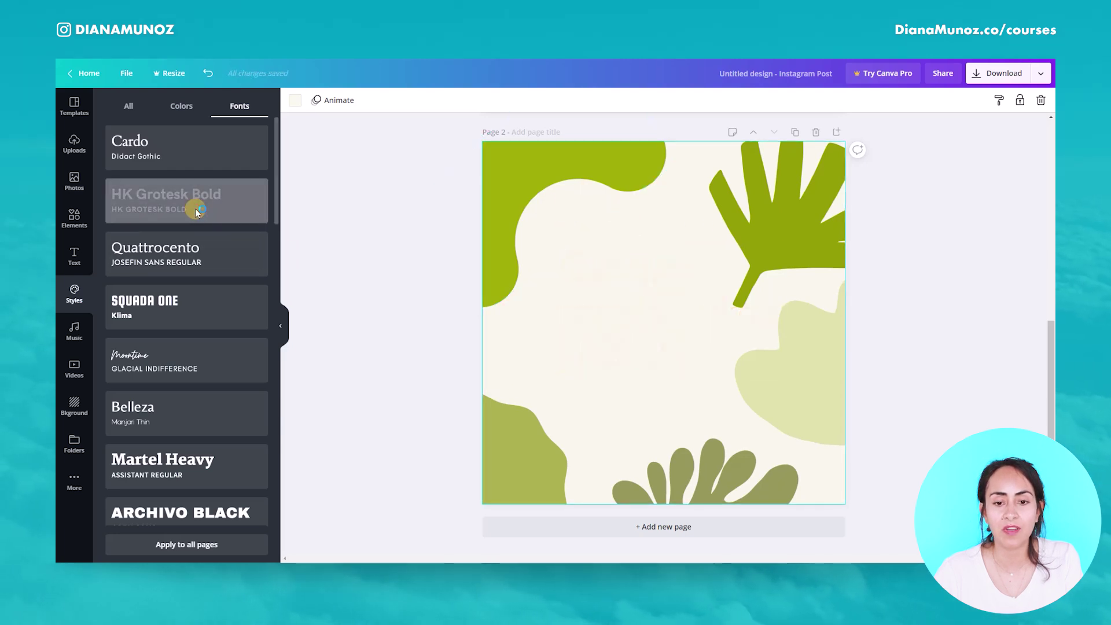
pyautogui.click(217, 255)
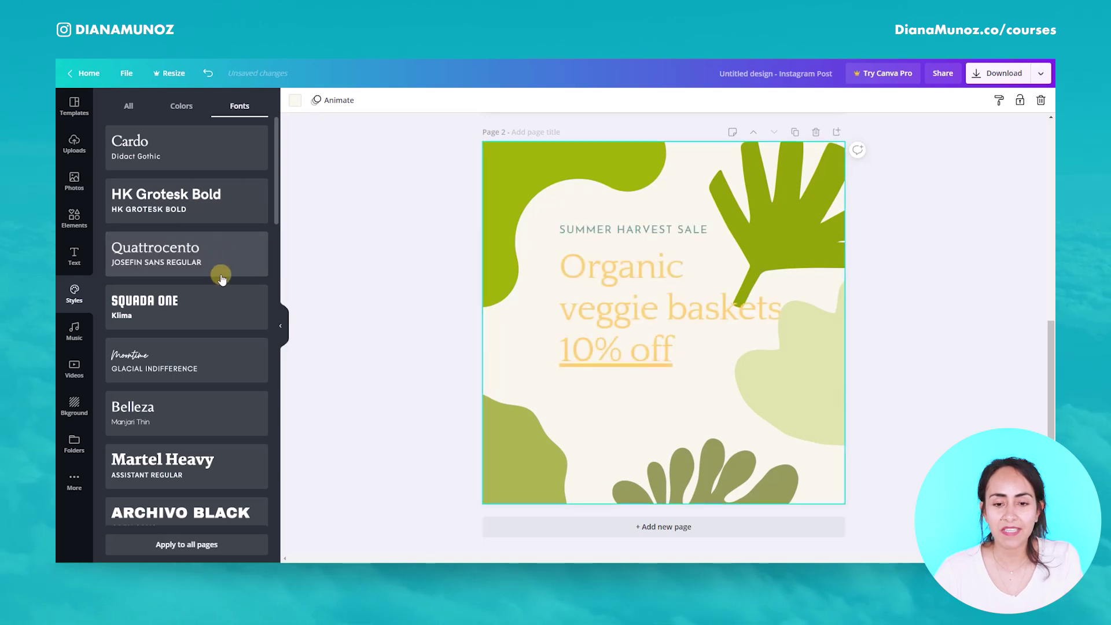
pyautogui.click(220, 323)
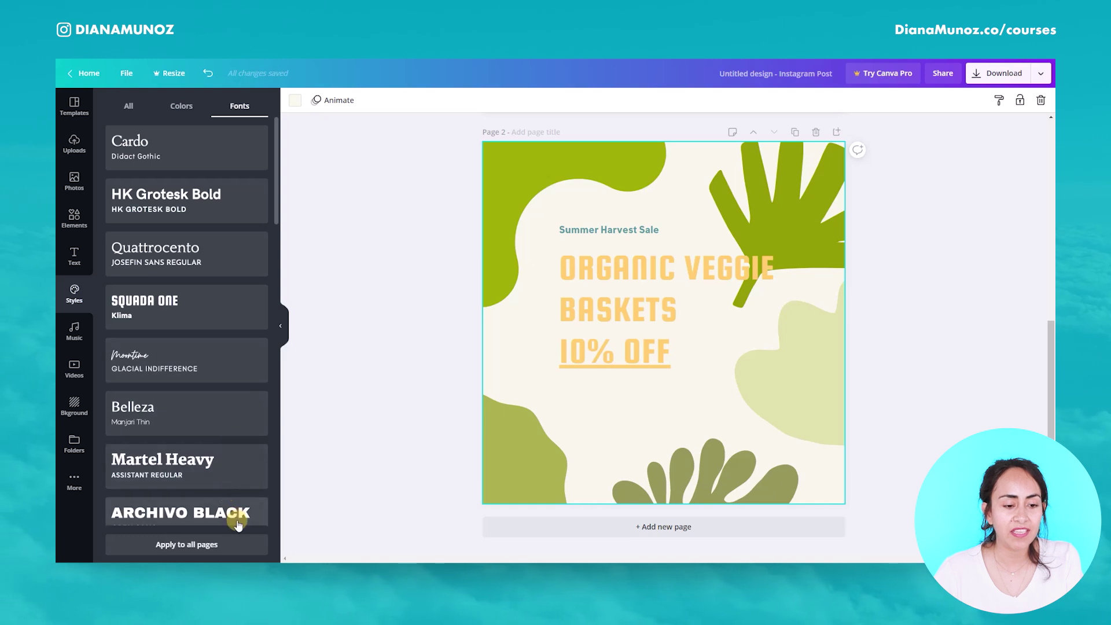
# Step: Try the Poppins Bold font pairing on page 2's text
pyautogui.scroll(-1, 231, 463)
pyautogui.scroll(-4, 228, 435)
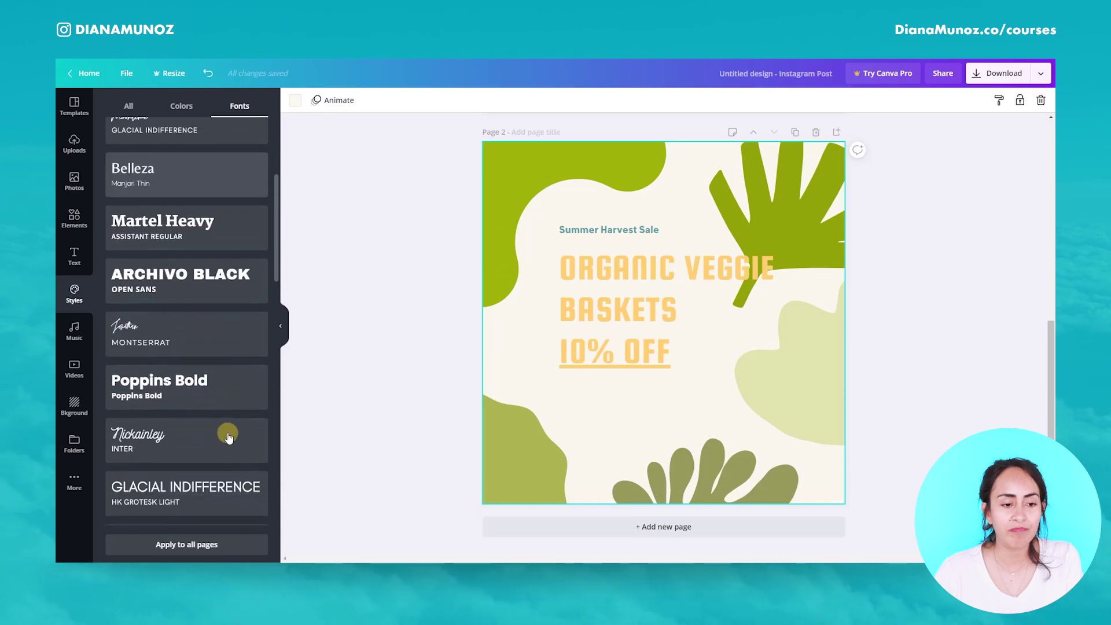
pyautogui.click(212, 367)
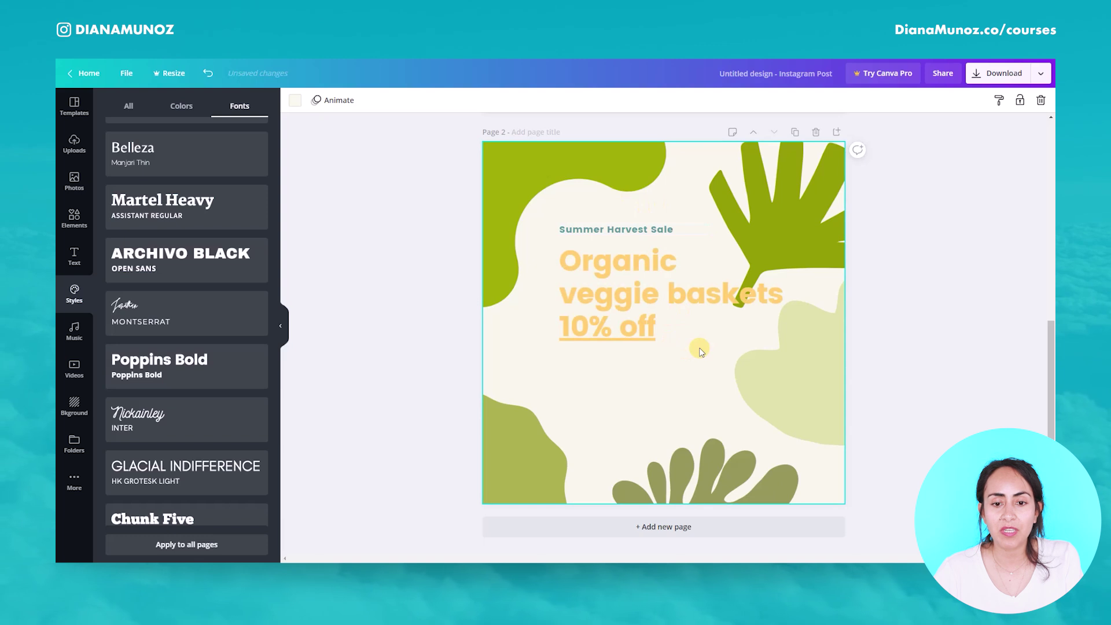
# Step: Try the Suranna and Caveat combined font-and-color styles on page 2, shuffling their colors
pyautogui.click(133, 104)
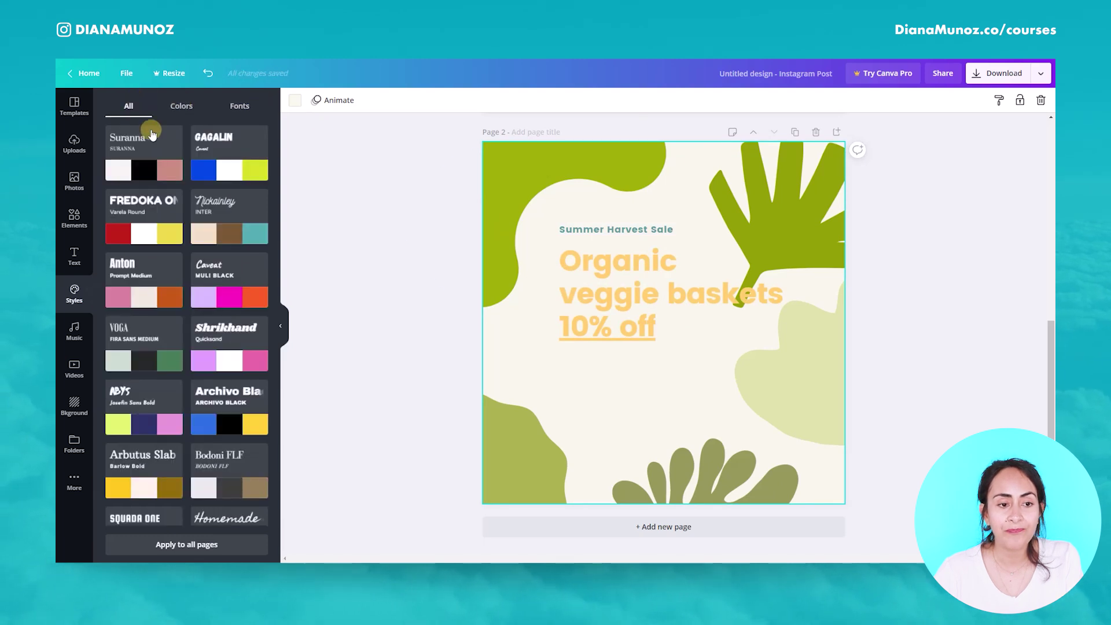
pyautogui.click(156, 165)
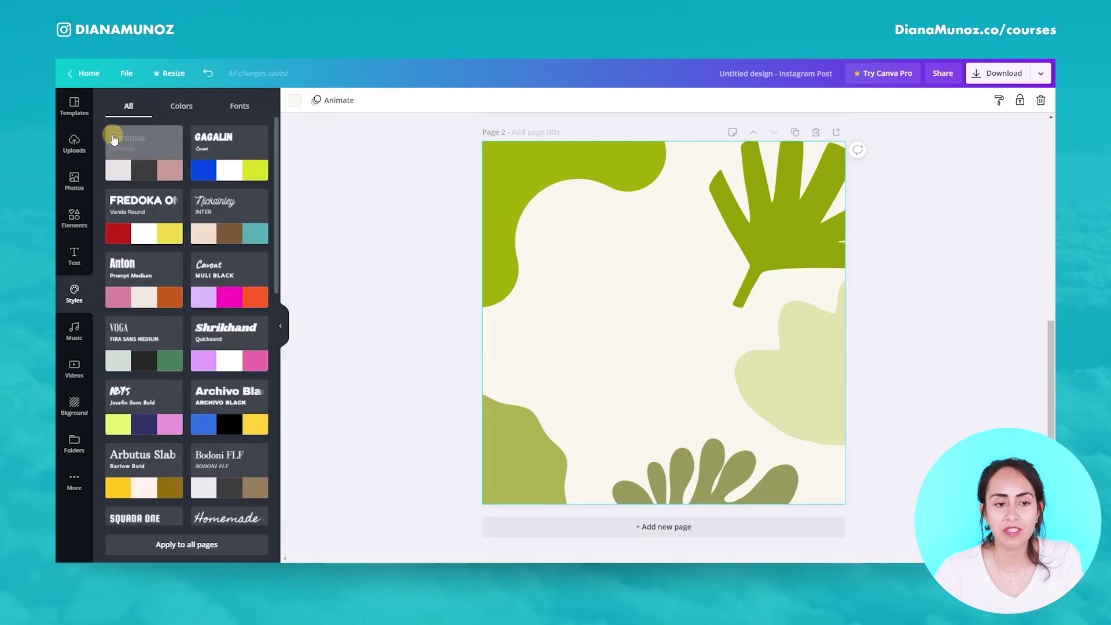
pyautogui.click(113, 138)
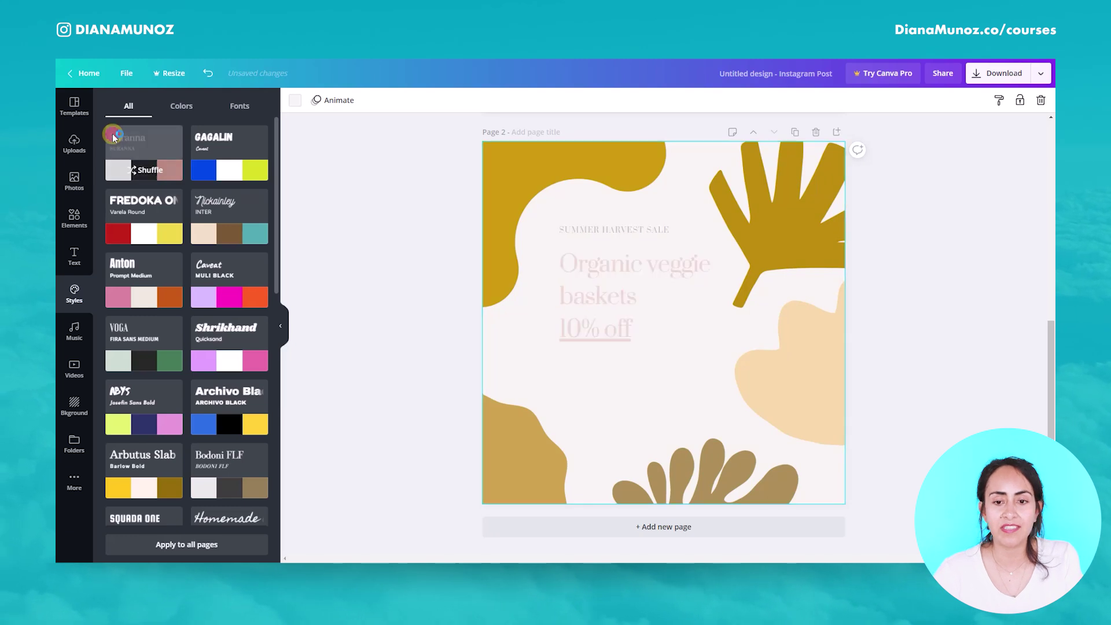
pyautogui.click(114, 138)
pyautogui.click(219, 281)
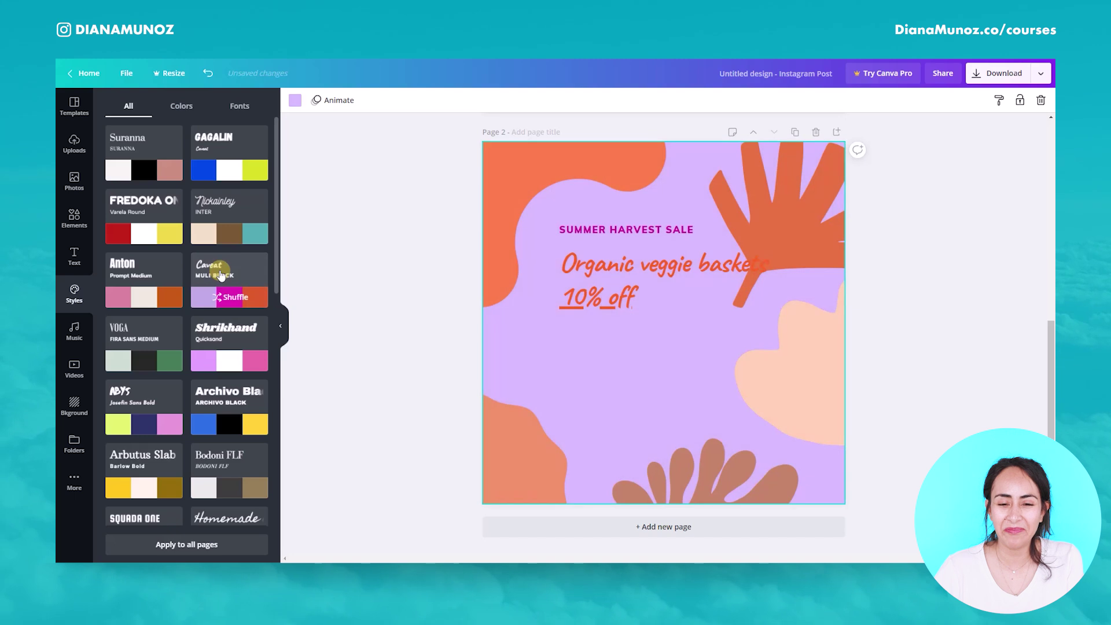
pyautogui.click(226, 273)
# Step: Apply the combined Shrikhand and Quicksand style to page 2 and shuffle it to a white background with a pink heading
pyautogui.click(247, 331)
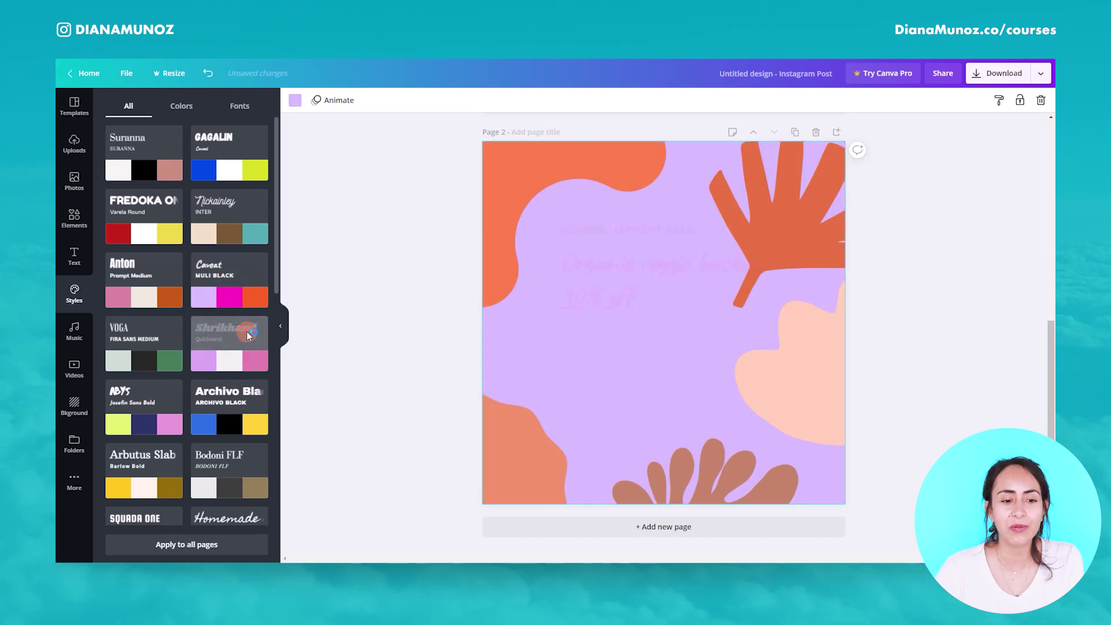
pyautogui.click(230, 336)
pyautogui.click(230, 336)
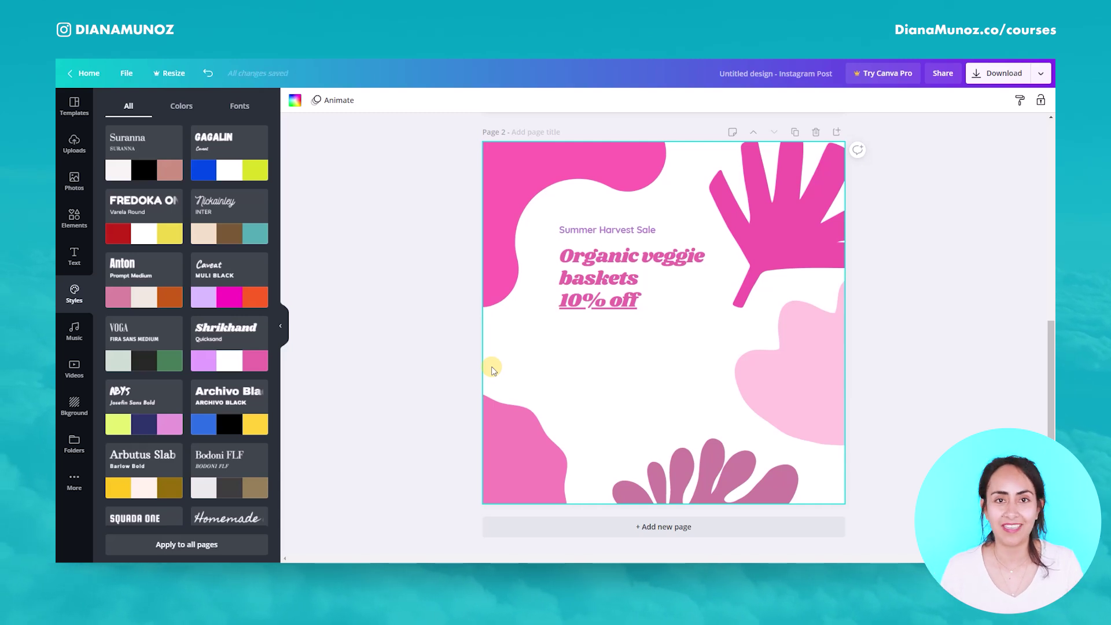
pyautogui.click(450, 381)
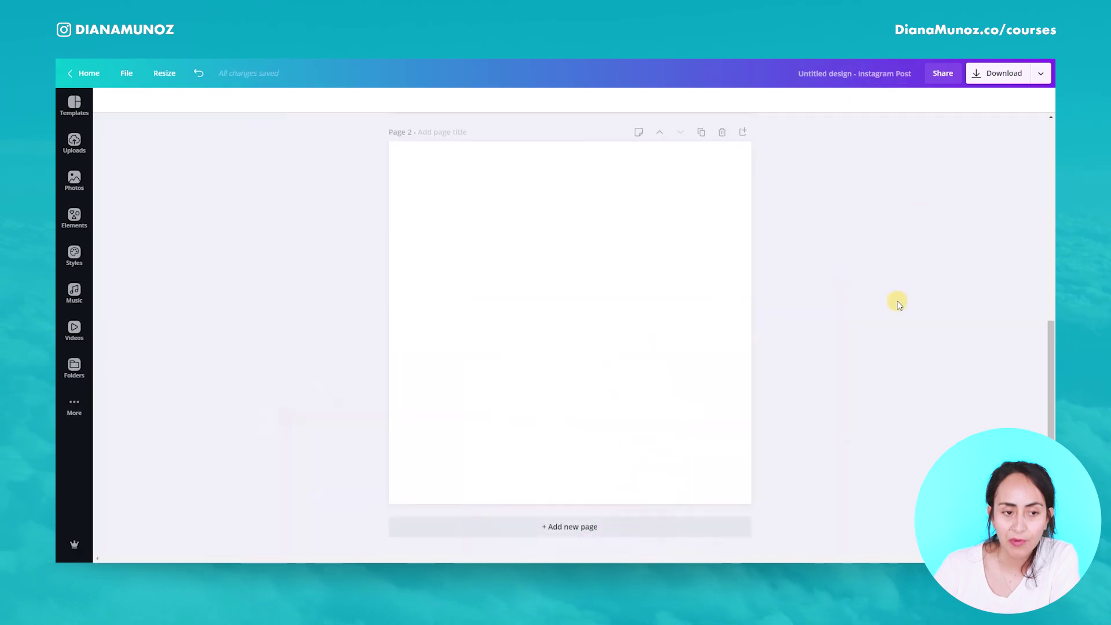
# Step: Fill the blank page 2 with the recently used red SALE template containing a circular portrait
pyautogui.click(75, 104)
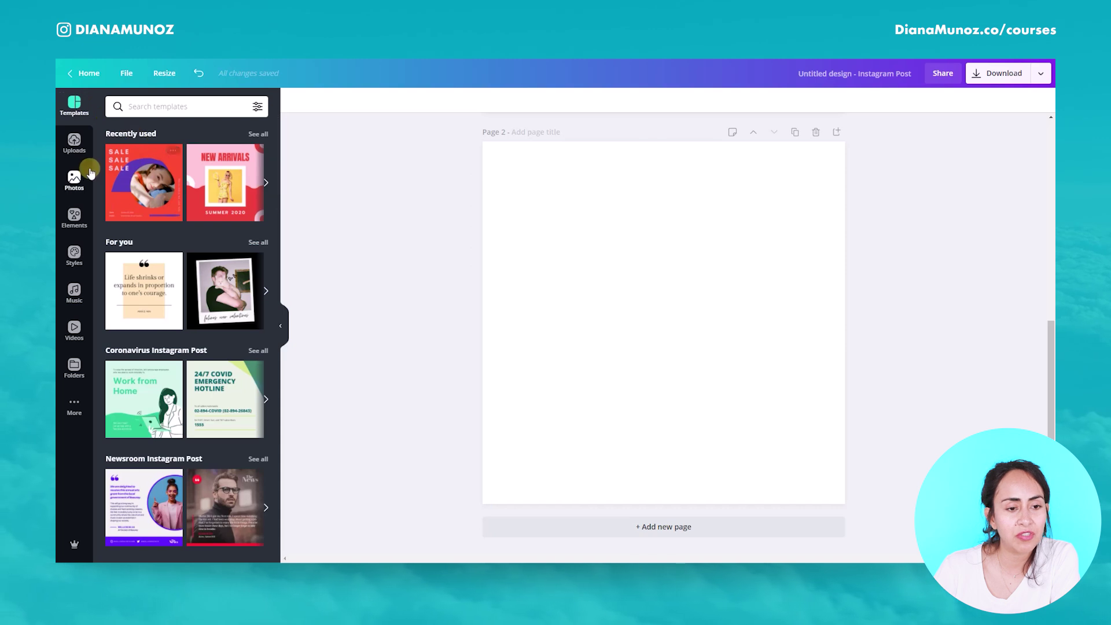
pyautogui.click(162, 184)
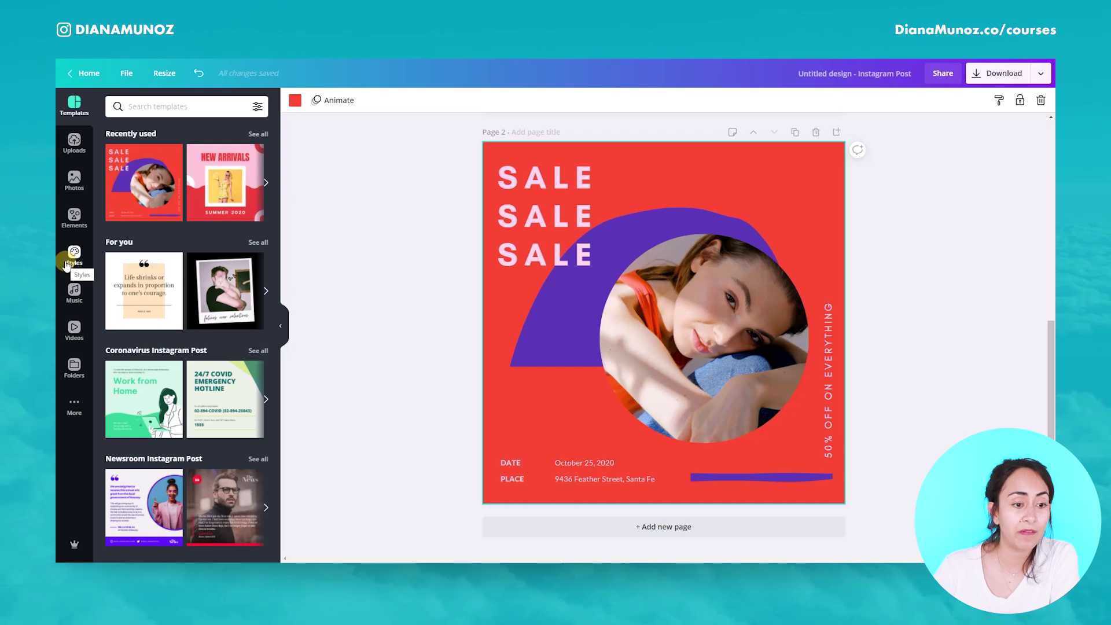
# Step: Browse the available styles and apply the Brand Kit's Peace Sans heading and Futura LT subheading fonts to page 2
pyautogui.click(74, 255)
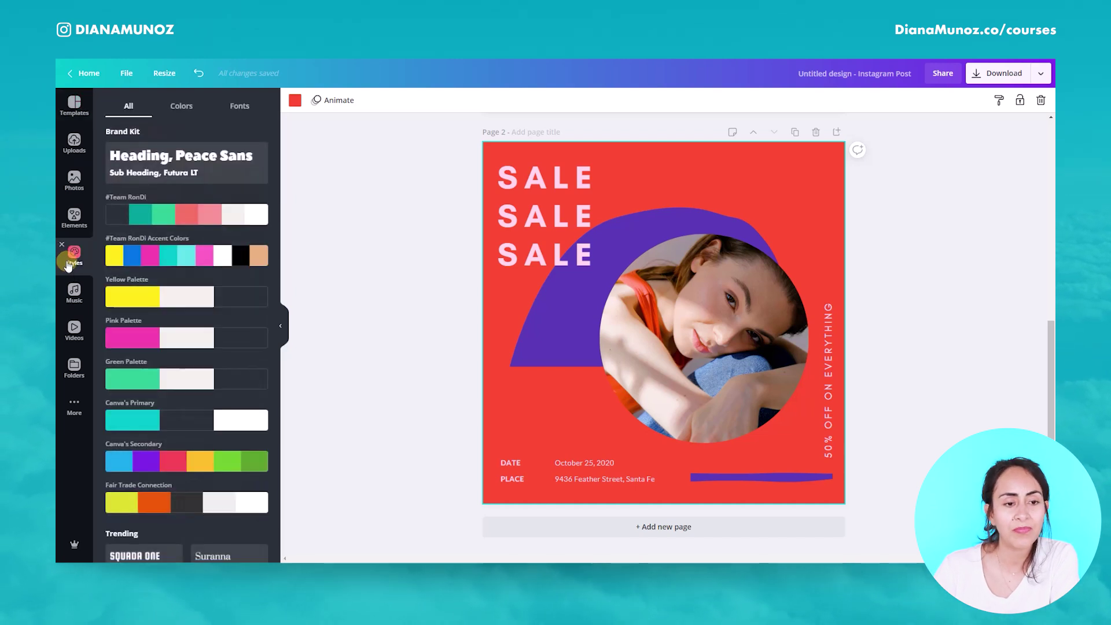
pyautogui.scroll(-1, 126, 137)
pyautogui.rightClick(128, 133)
pyautogui.click(350, 213)
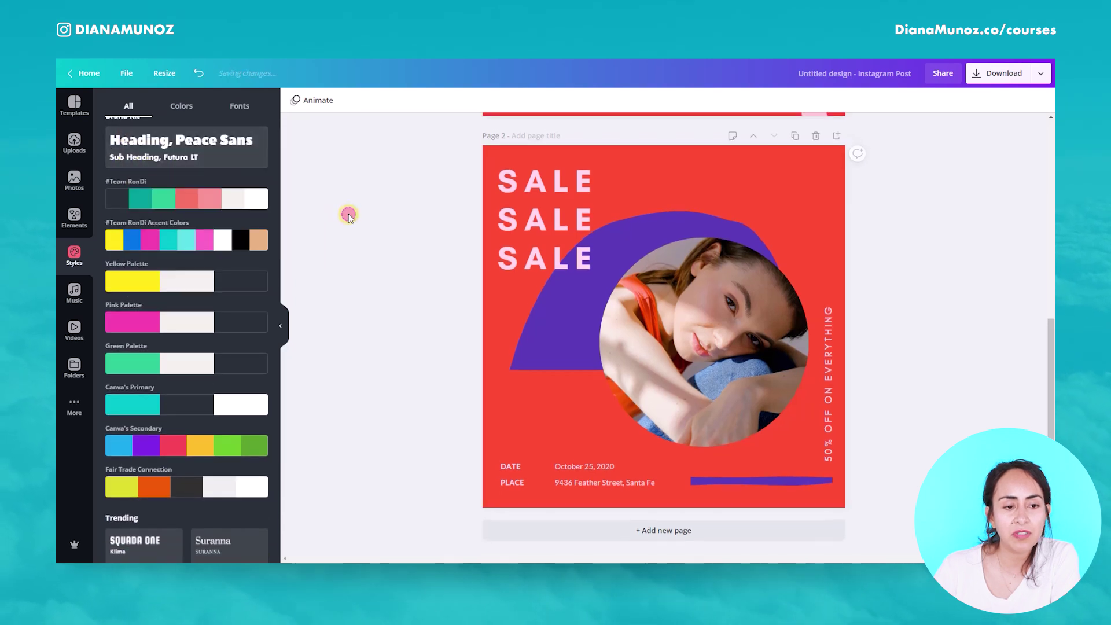
pyautogui.moveTo(272, 123); pyautogui.dragTo(266, 250)
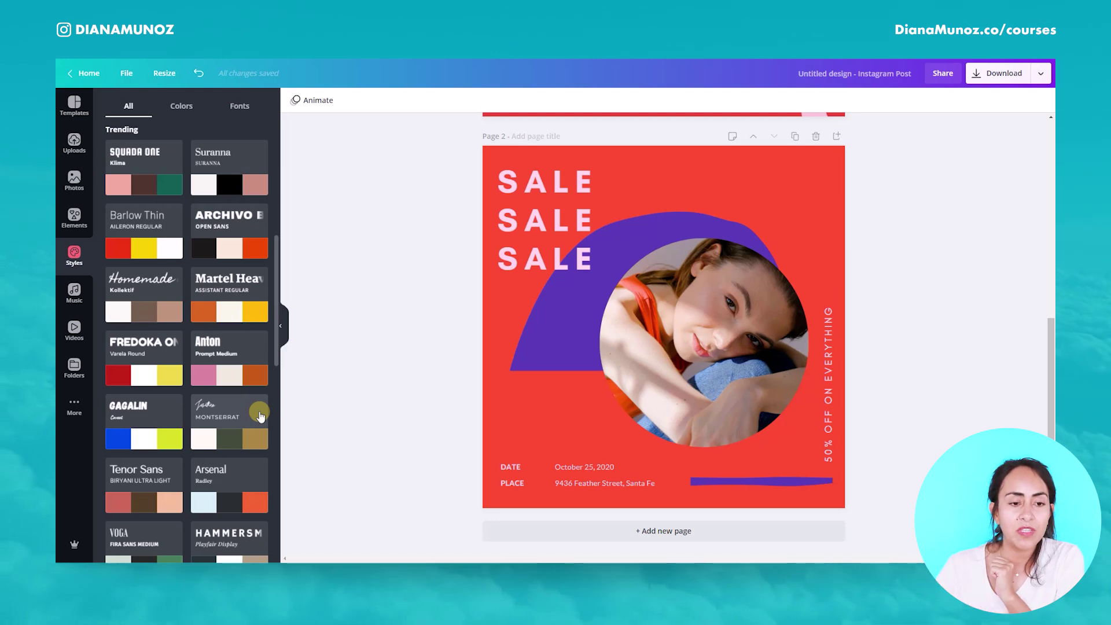
pyautogui.scroll(7, 261, 415)
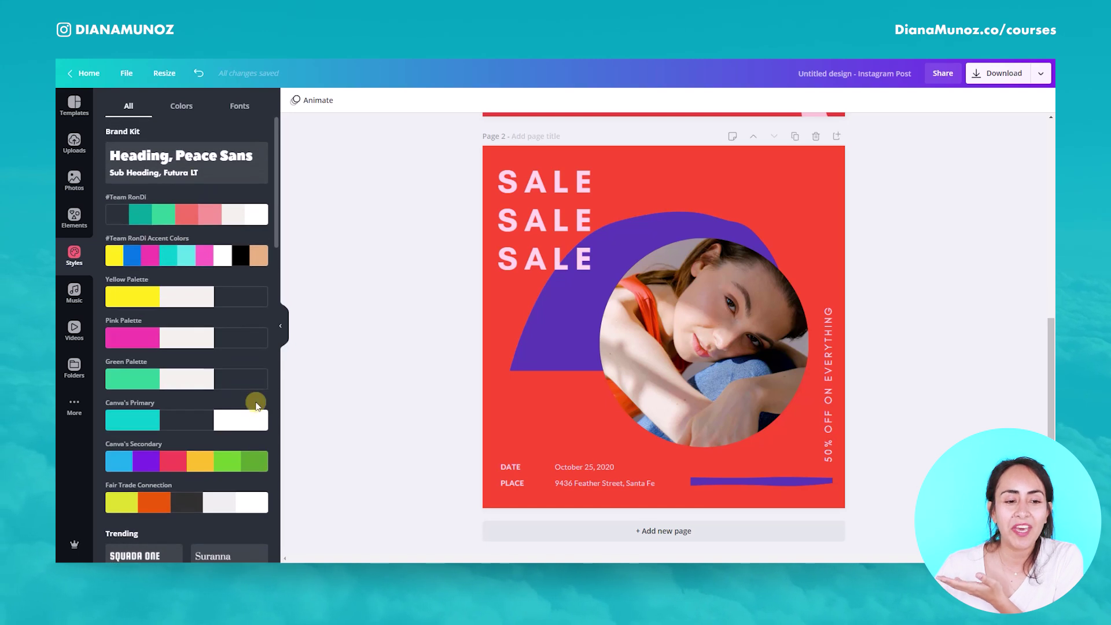
pyautogui.click(186, 169)
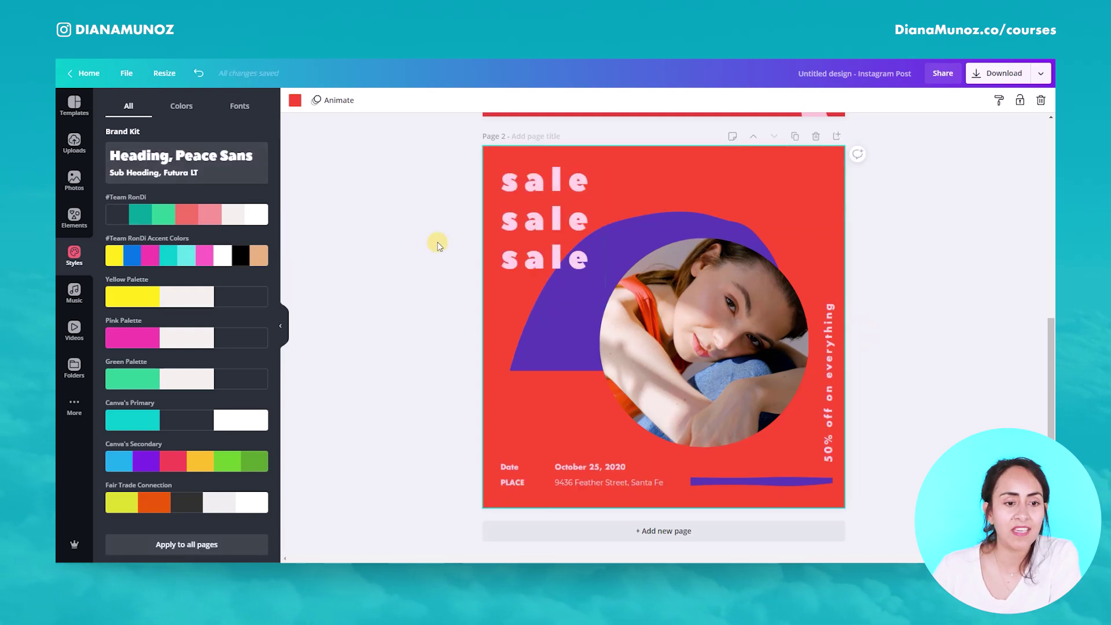
# Step: Apply the #Team RonDi Accent Colors palette to page 2 and shuffle it to a turquoise background with a blue shape
pyautogui.click(225, 255)
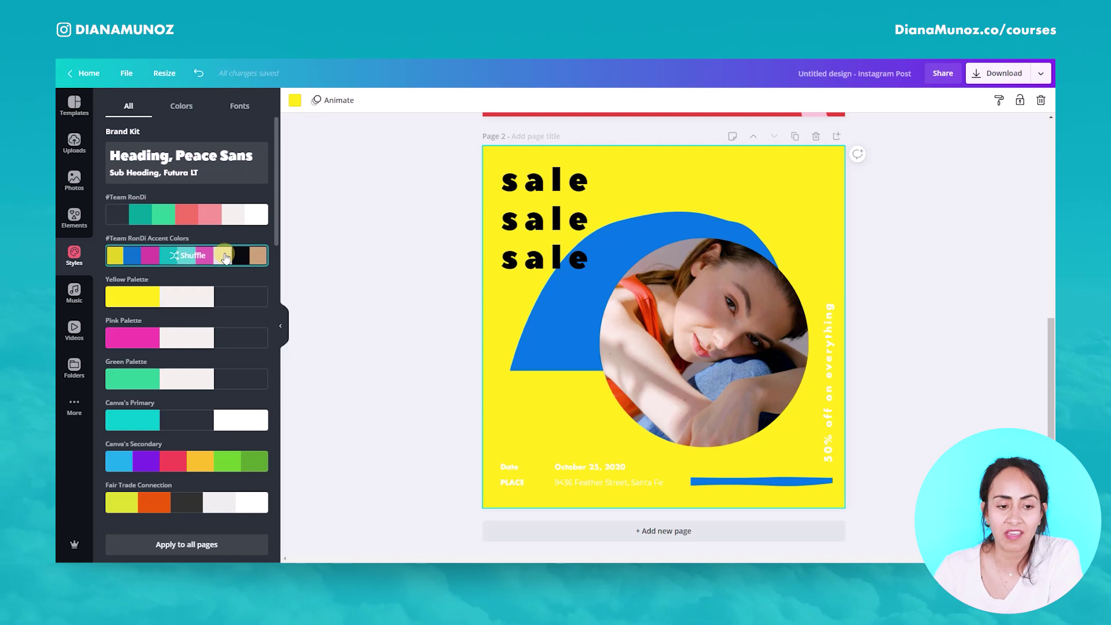
pyautogui.click(226, 255)
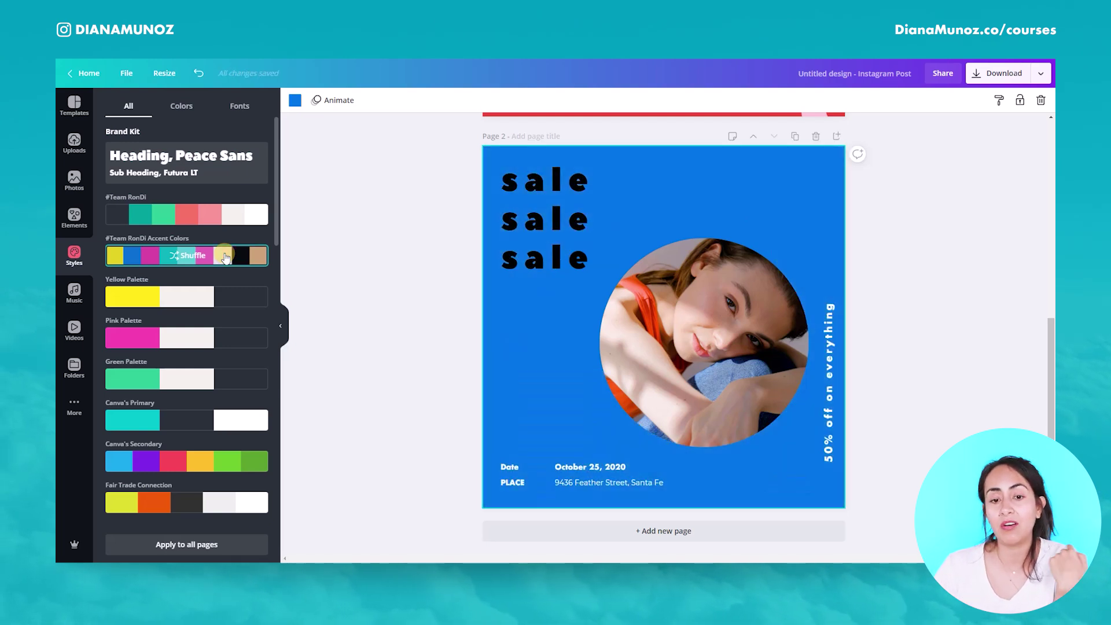
pyautogui.click(226, 256)
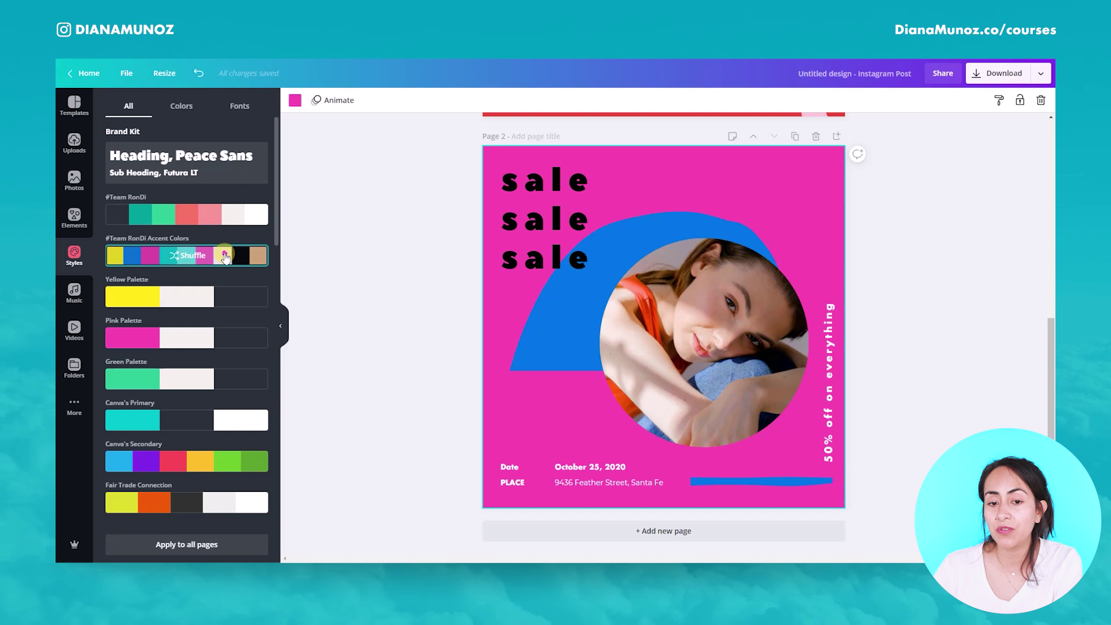
pyautogui.click(226, 256)
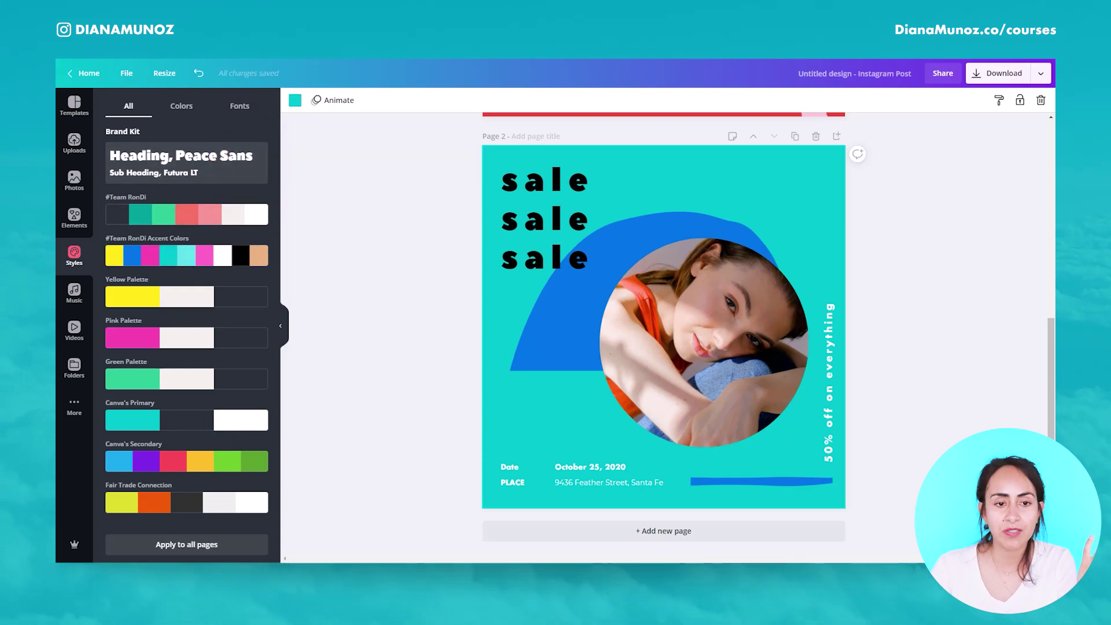
# Step: Open the Brand Kit from the home page and examine its color palettes, text styles, uploaded fonts and new-palette option
pyautogui.click(84, 73)
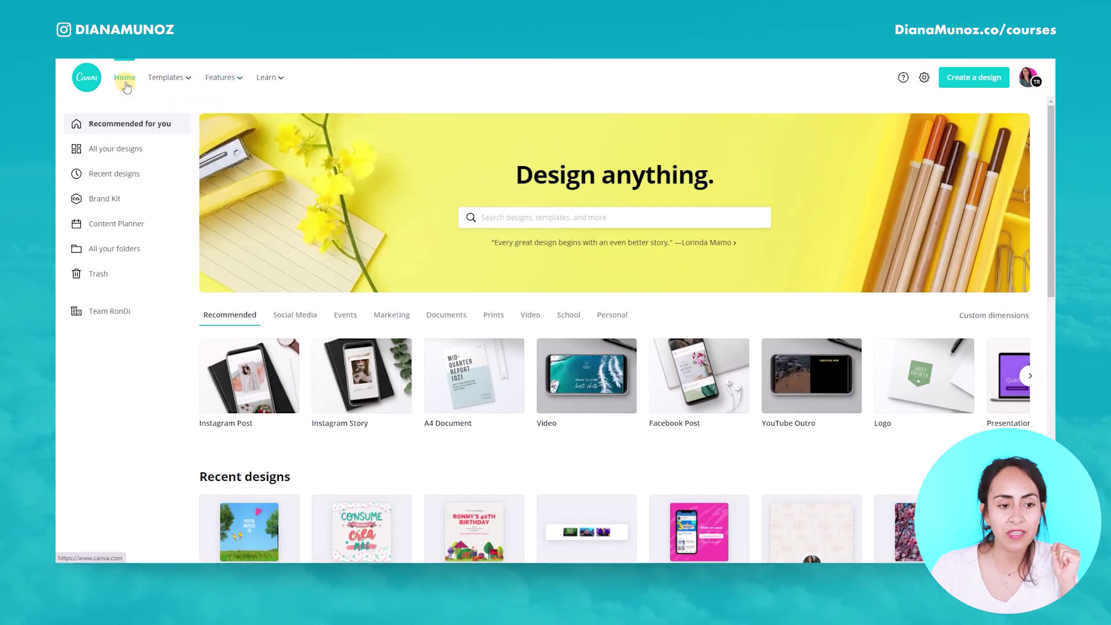
pyautogui.click(105, 198)
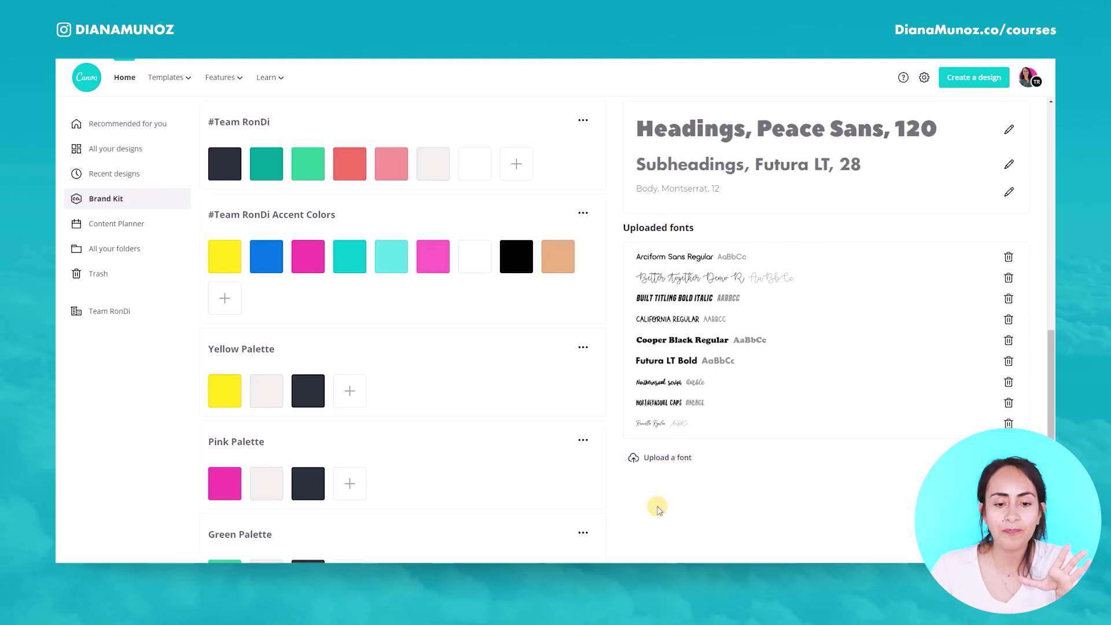
pyautogui.scroll(-6, 657, 506)
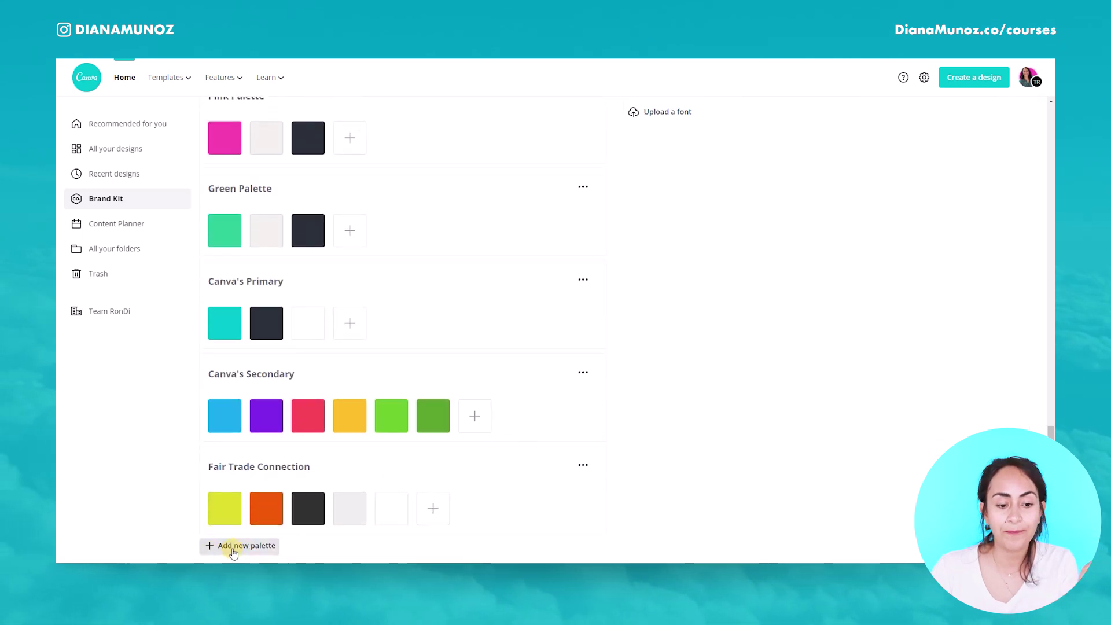
pyautogui.scroll(7, 354, 538)
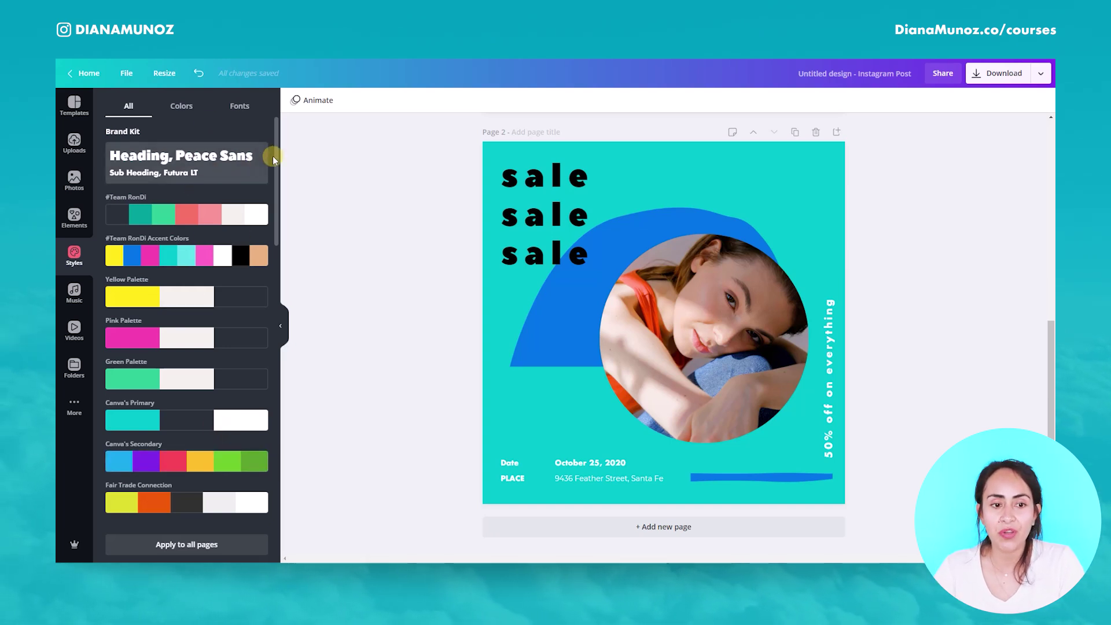
pyautogui.moveTo(279, 133); pyautogui.dragTo(422, 154)
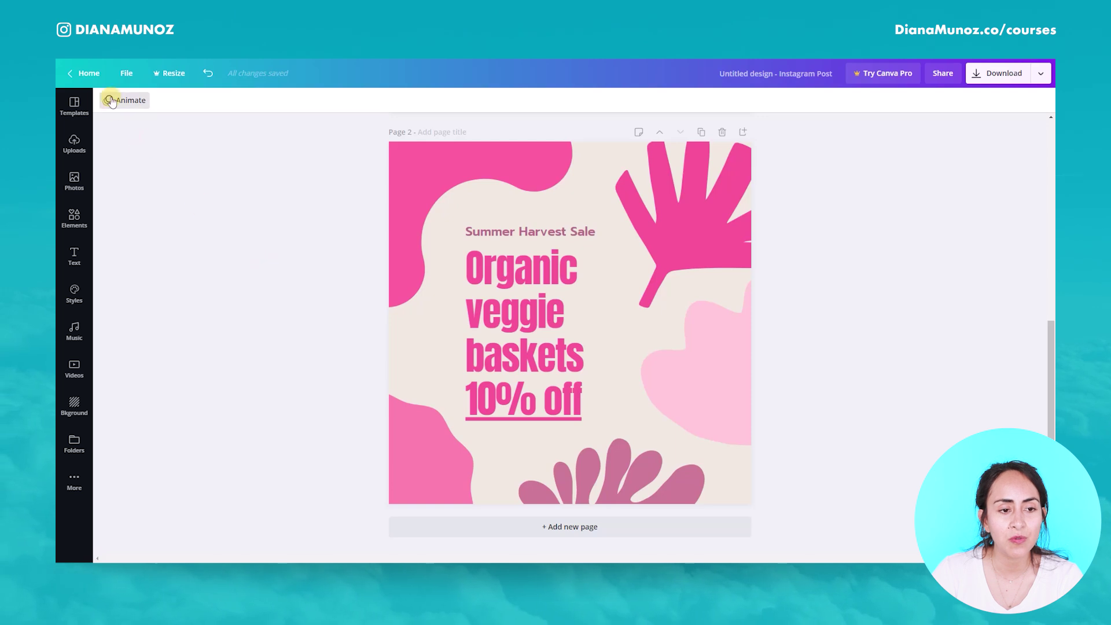
# Step: Turn on rulers and guides for the Instagram post design
pyautogui.click(125, 74)
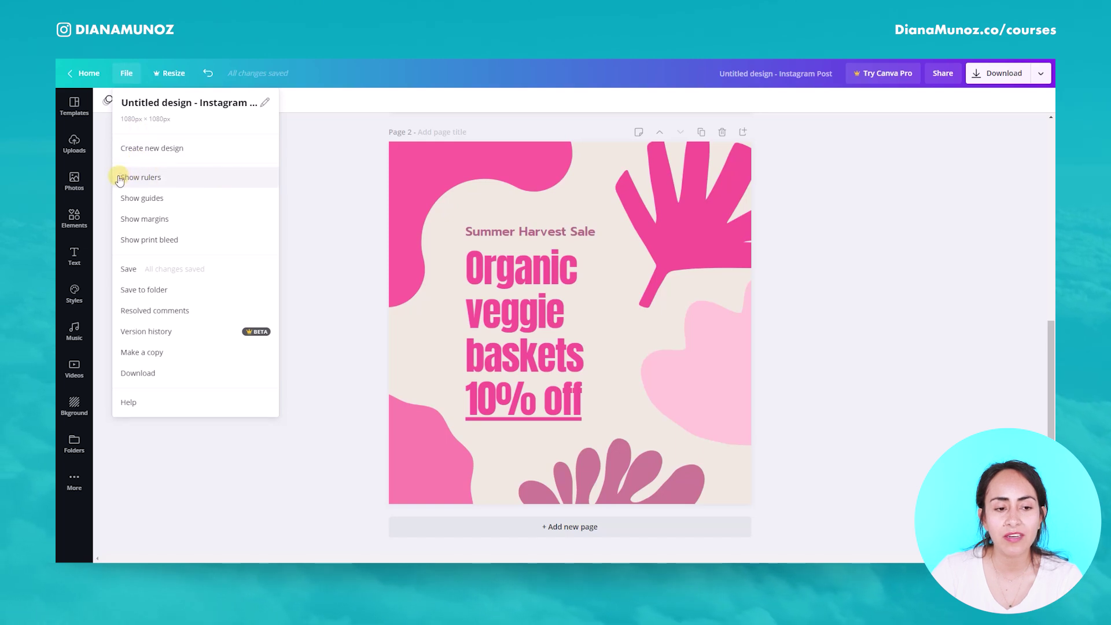
pyautogui.click(176, 182)
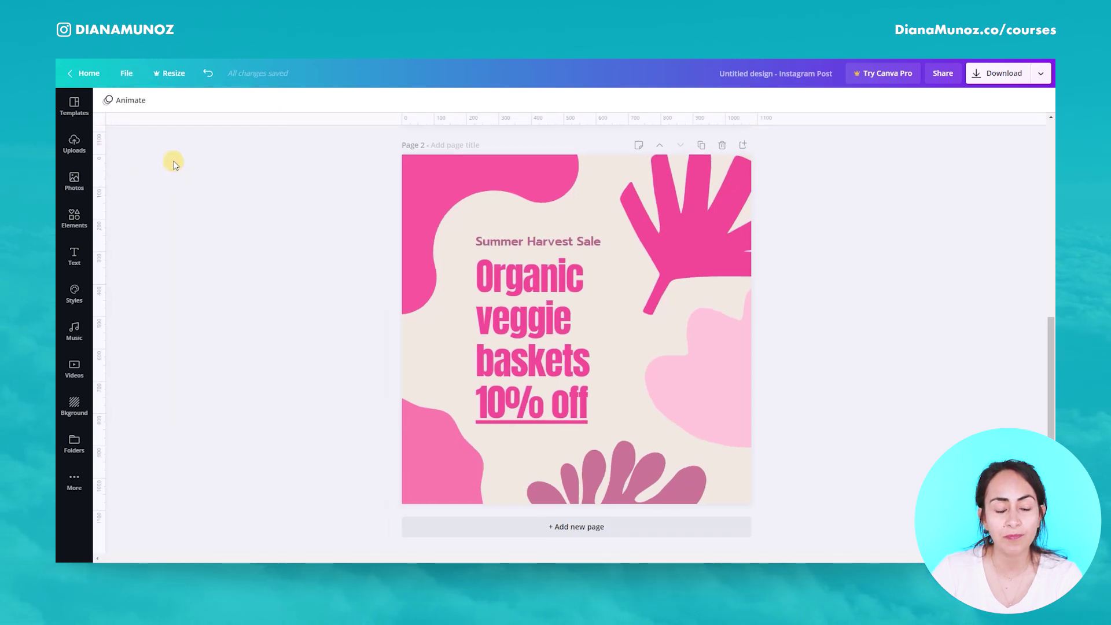
pyautogui.click(126, 73)
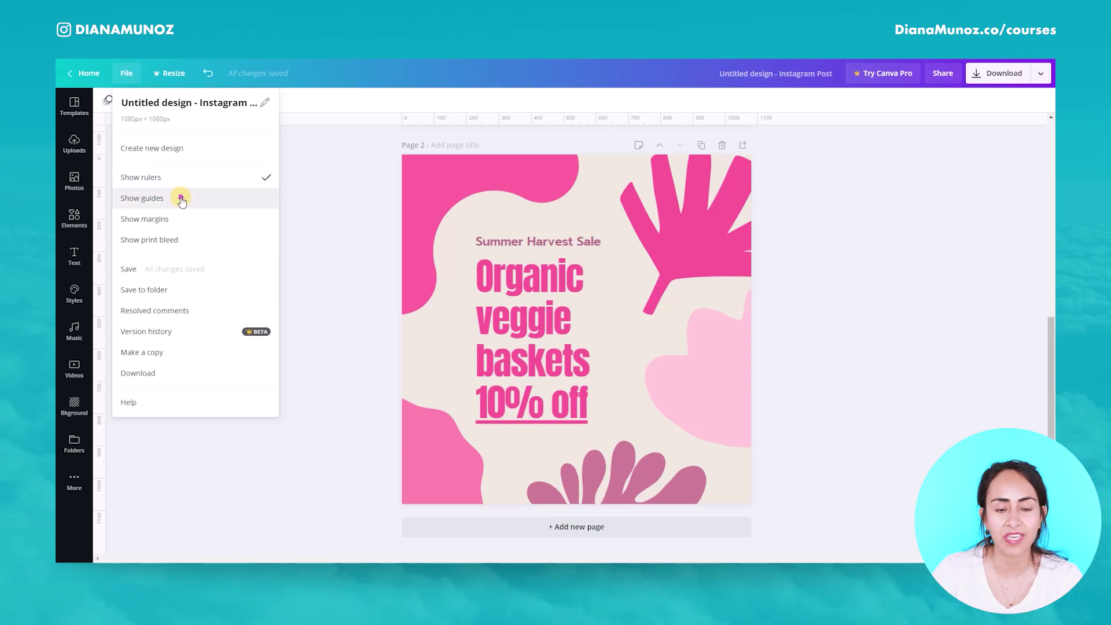
pyautogui.click(181, 199)
pyautogui.click(136, 77)
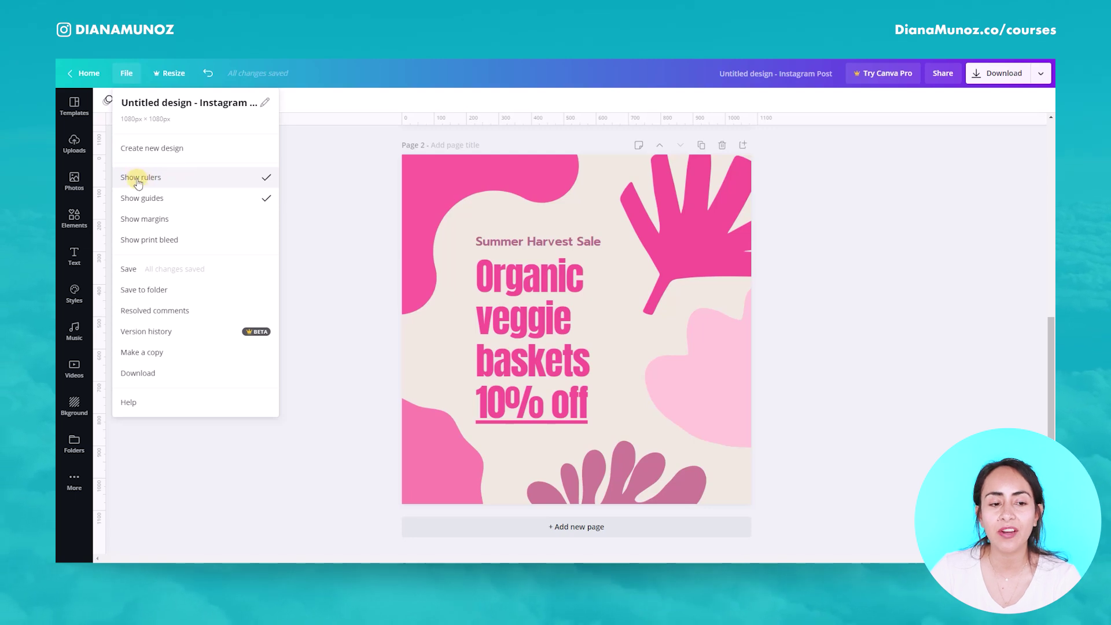
pyautogui.click(380, 145)
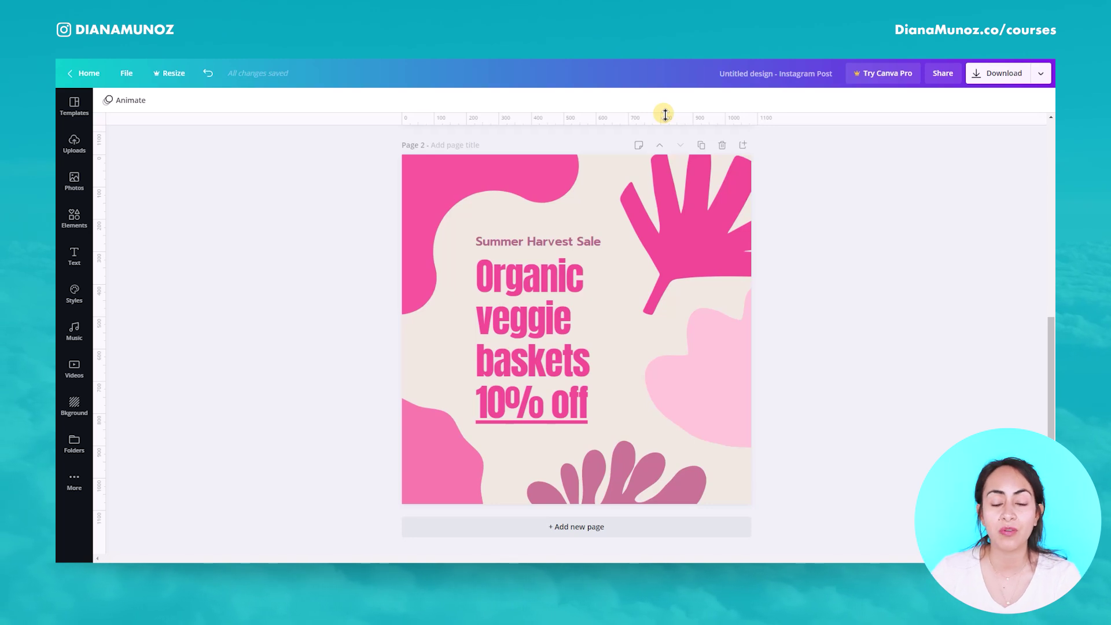
# Step: Place a horizontal guide just above "Summer Harvest Sale" and a vertical guide along the left edge of the text on page 2
pyautogui.moveTo(611, 119); pyautogui.dragTo(629, 233)
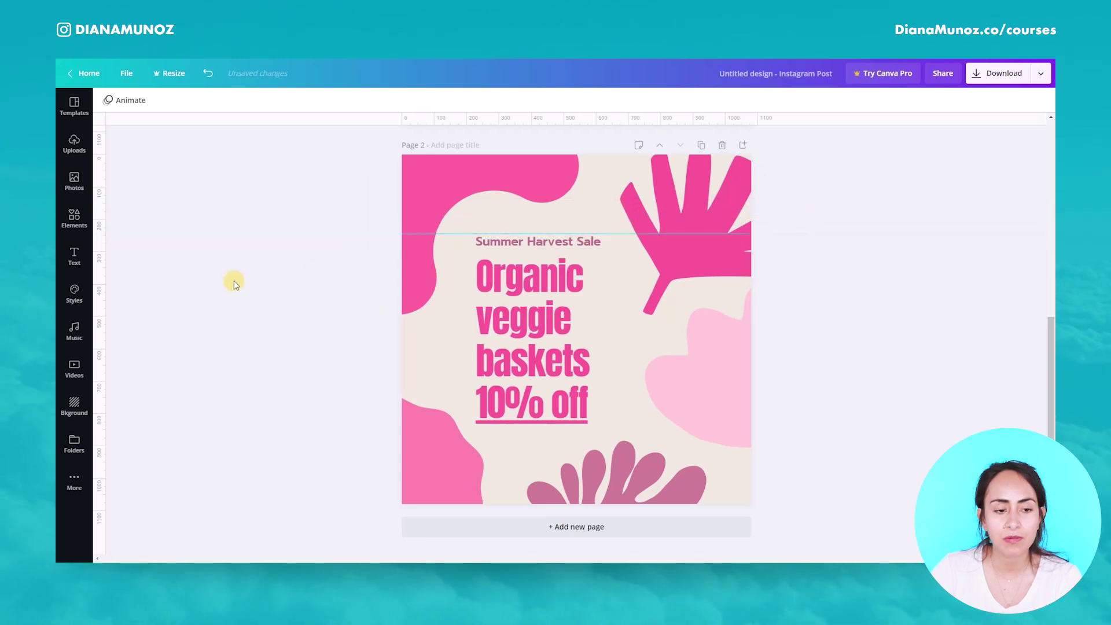
pyautogui.moveTo(99, 300); pyautogui.dragTo(476, 350)
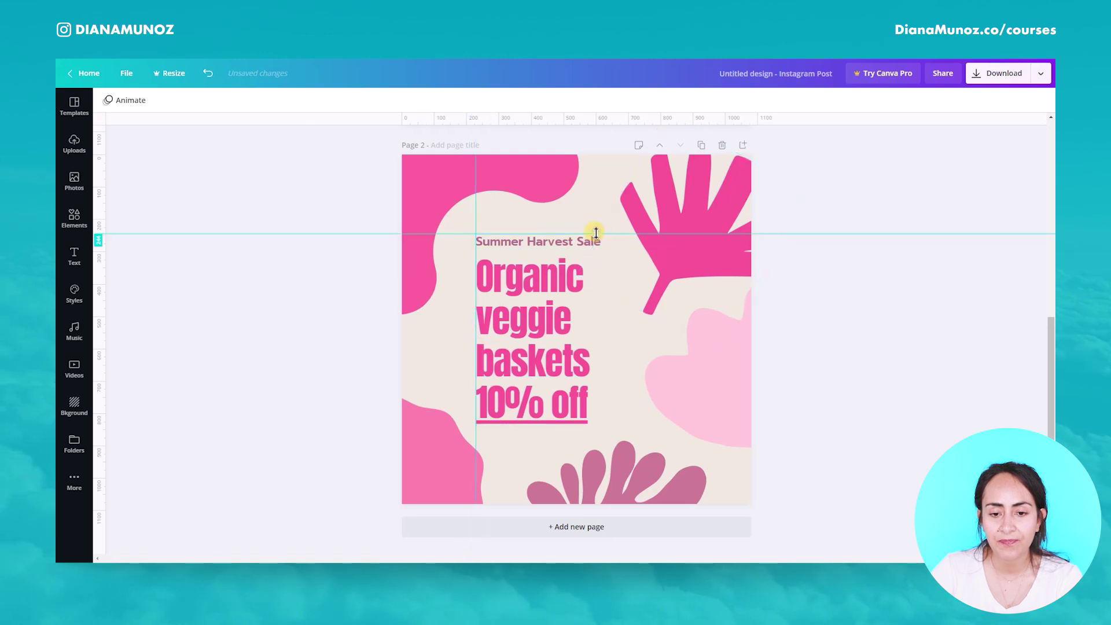
pyautogui.moveTo(596, 233); pyautogui.dragTo(596, 233)
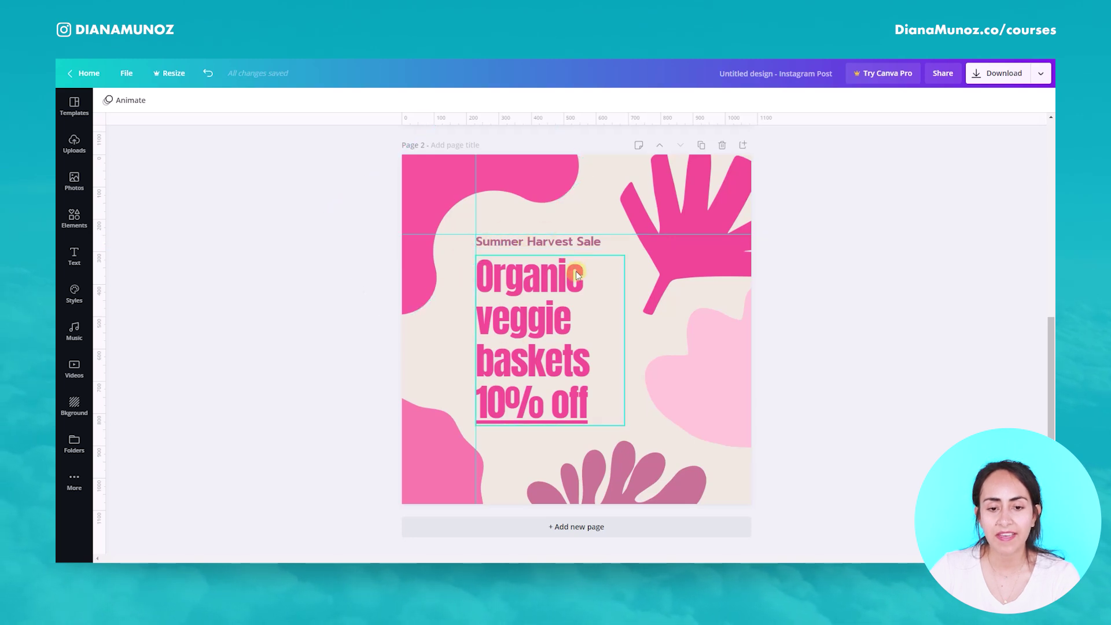
# Step: Add a new page after page 2 and place a subheading text box with its top-left corner where the guides cross
pyautogui.click(741, 149)
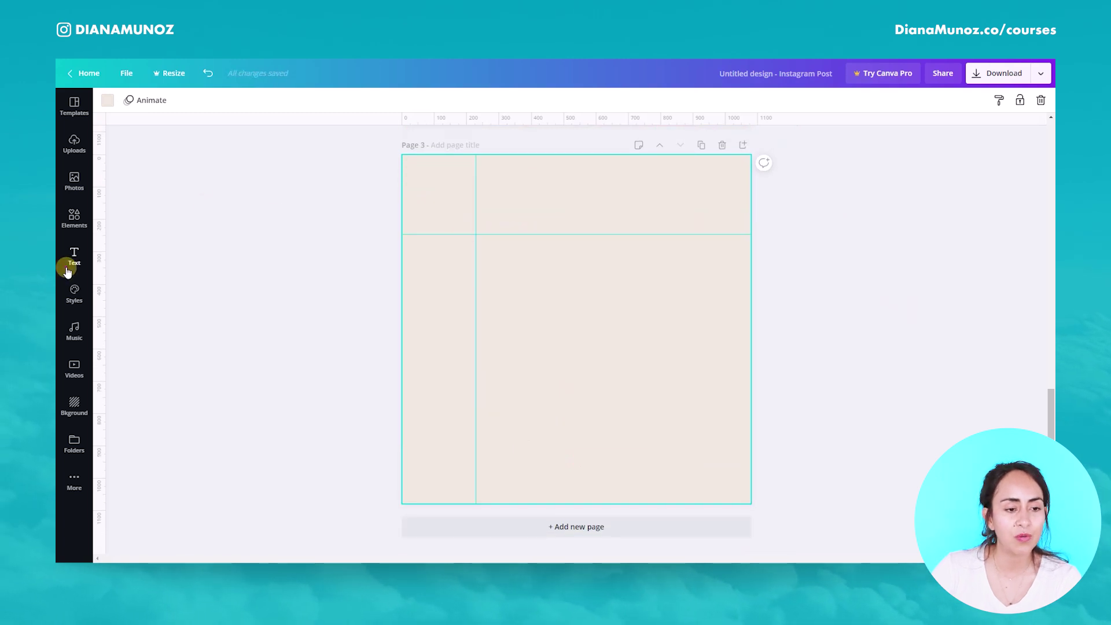
pyautogui.click(71, 259)
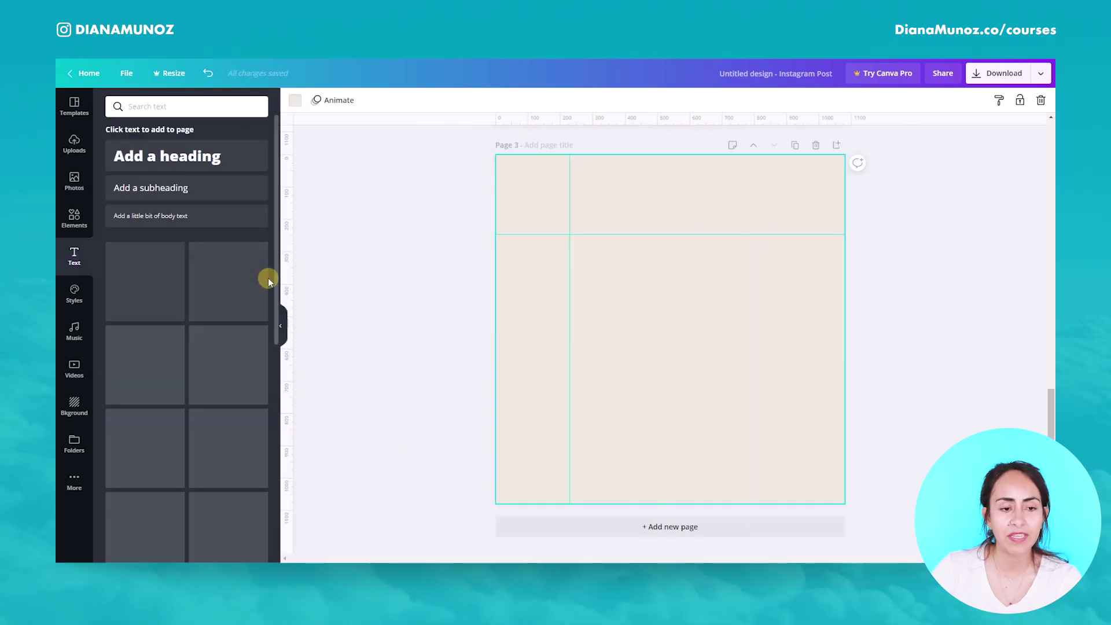
pyautogui.click(178, 188)
pyautogui.click(798, 346)
pyautogui.moveTo(669, 324); pyautogui.dragTo(653, 247)
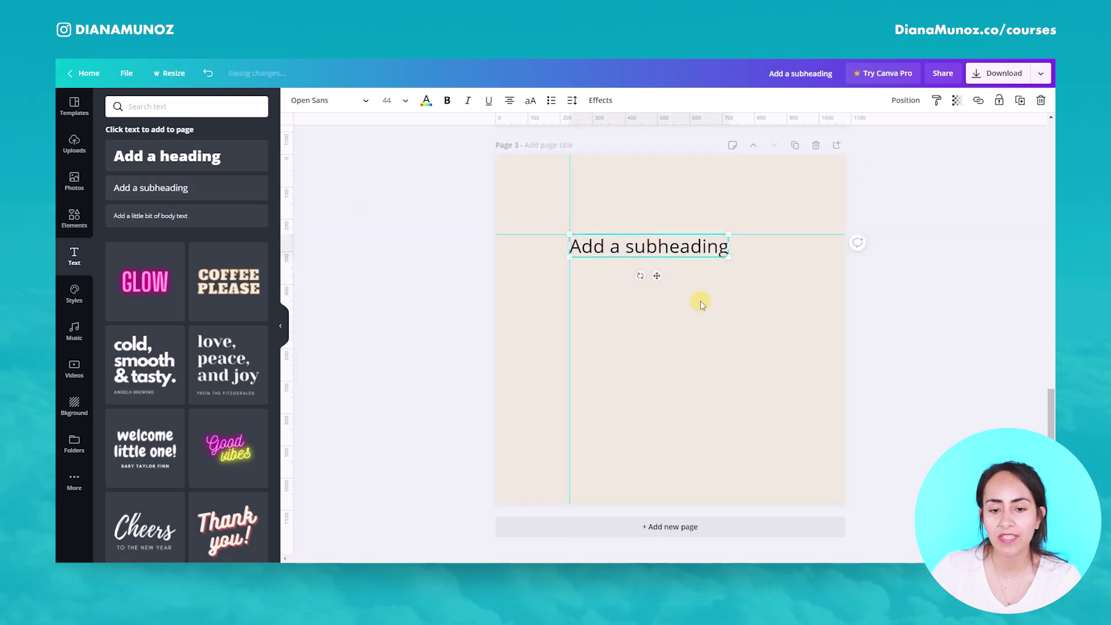
pyautogui.click(724, 334)
# Step: Scale the page 3 subheading down to about the width of page 2's "Summer Harvest Sale", keeping its top-left corner at the guides' crossing
pyautogui.scroll(5, 723, 335)
pyautogui.scroll(3, 727, 342)
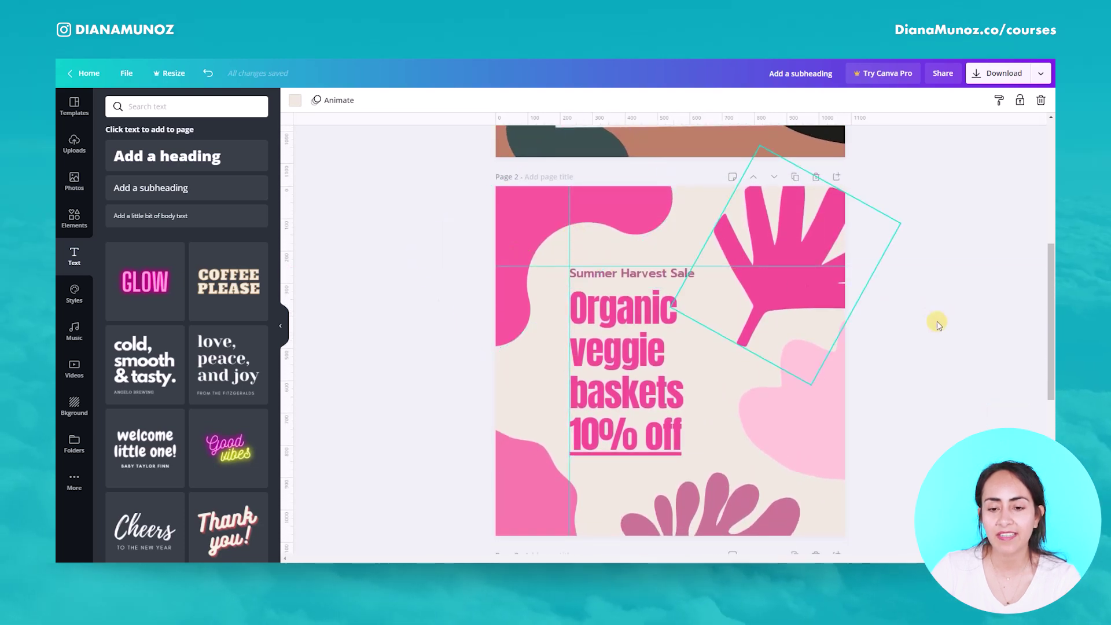
pyautogui.scroll(-5, 984, 410)
pyautogui.scroll(-3, 984, 410)
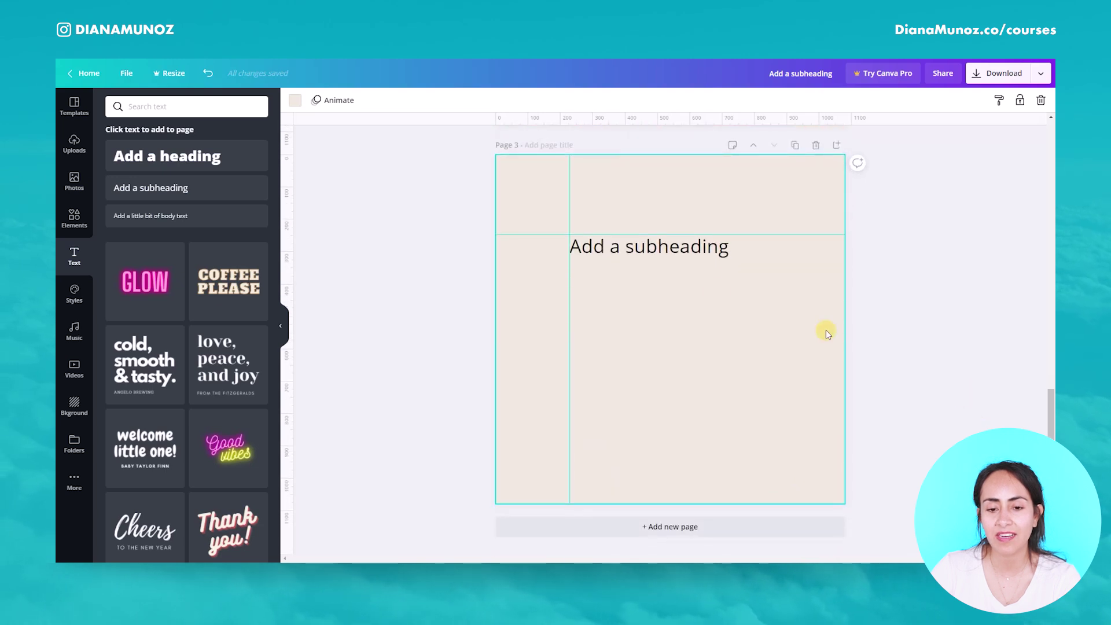
pyautogui.click(720, 248)
pyautogui.moveTo(731, 268); pyautogui.dragTo(683, 258)
pyautogui.click(727, 310)
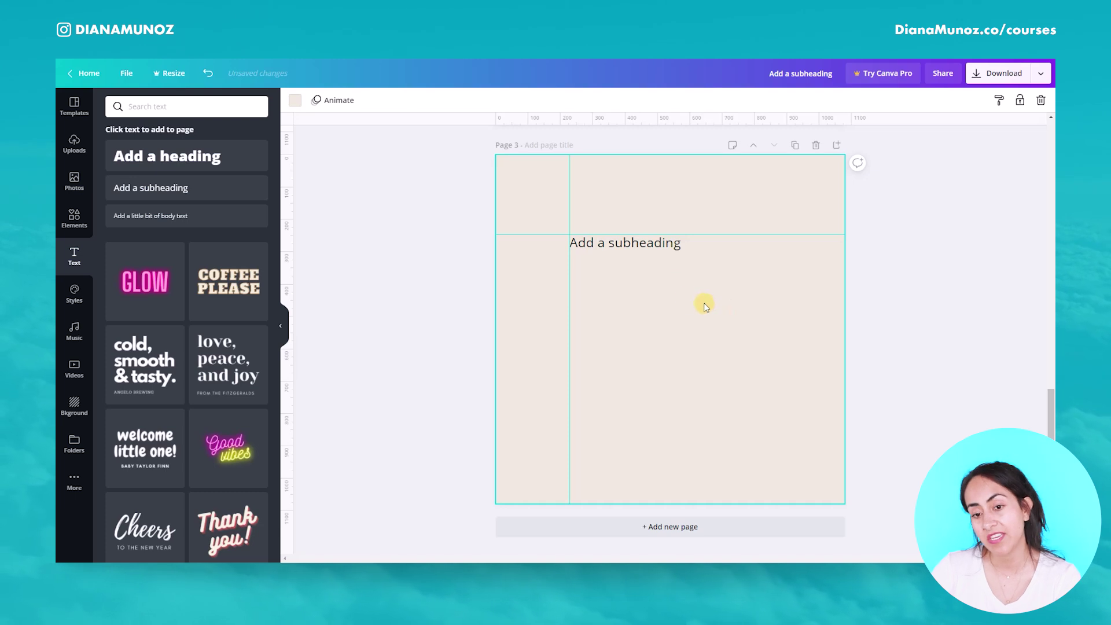
pyautogui.click(282, 327)
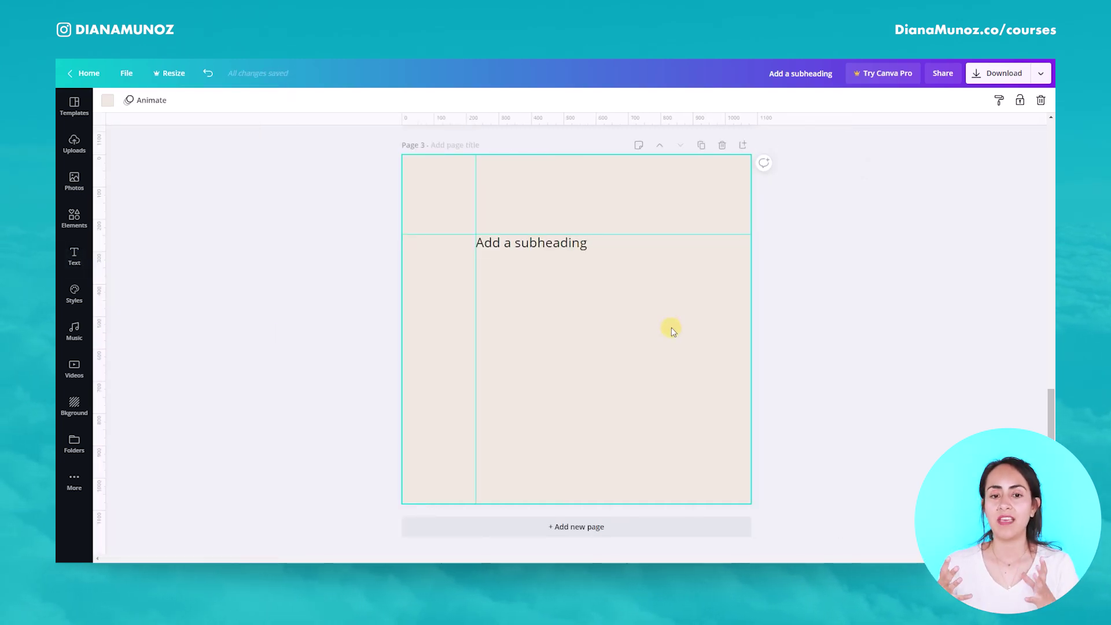